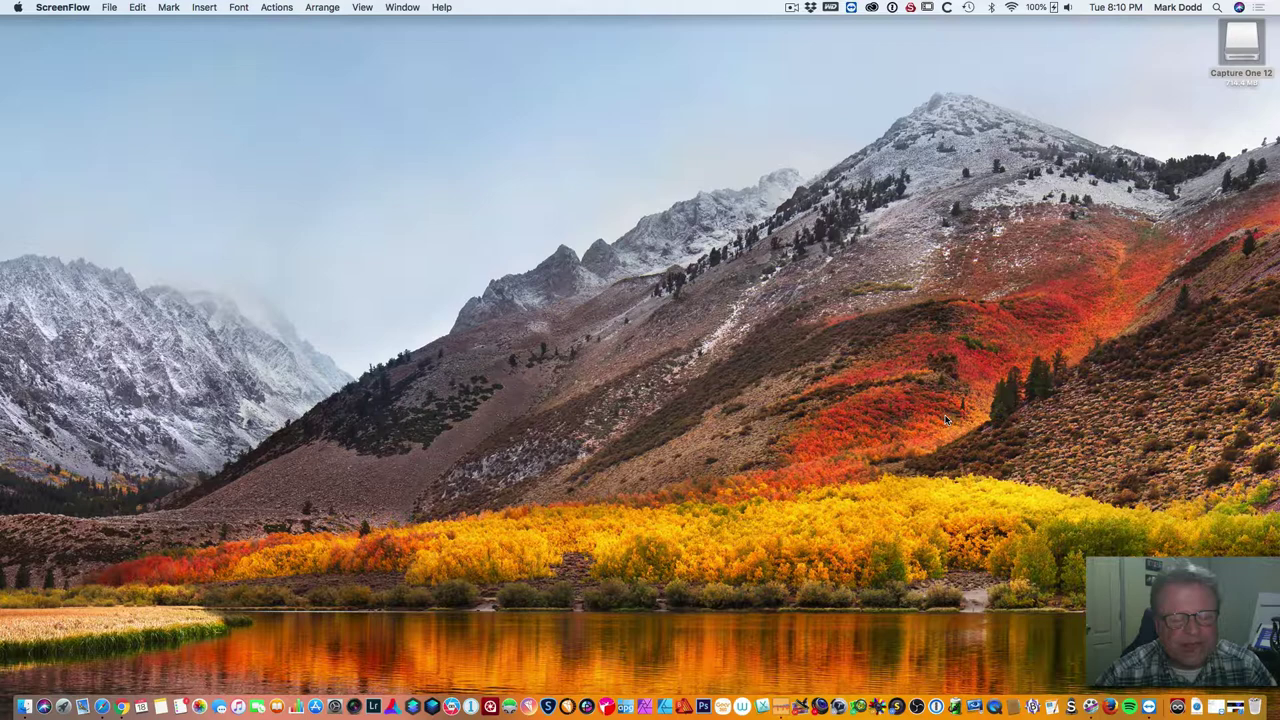
Step: Bring up Safari on the Capture One Fujifilm 12 page and scroll through its features
{"action": "left_click", "coordinate": [102, 707]}
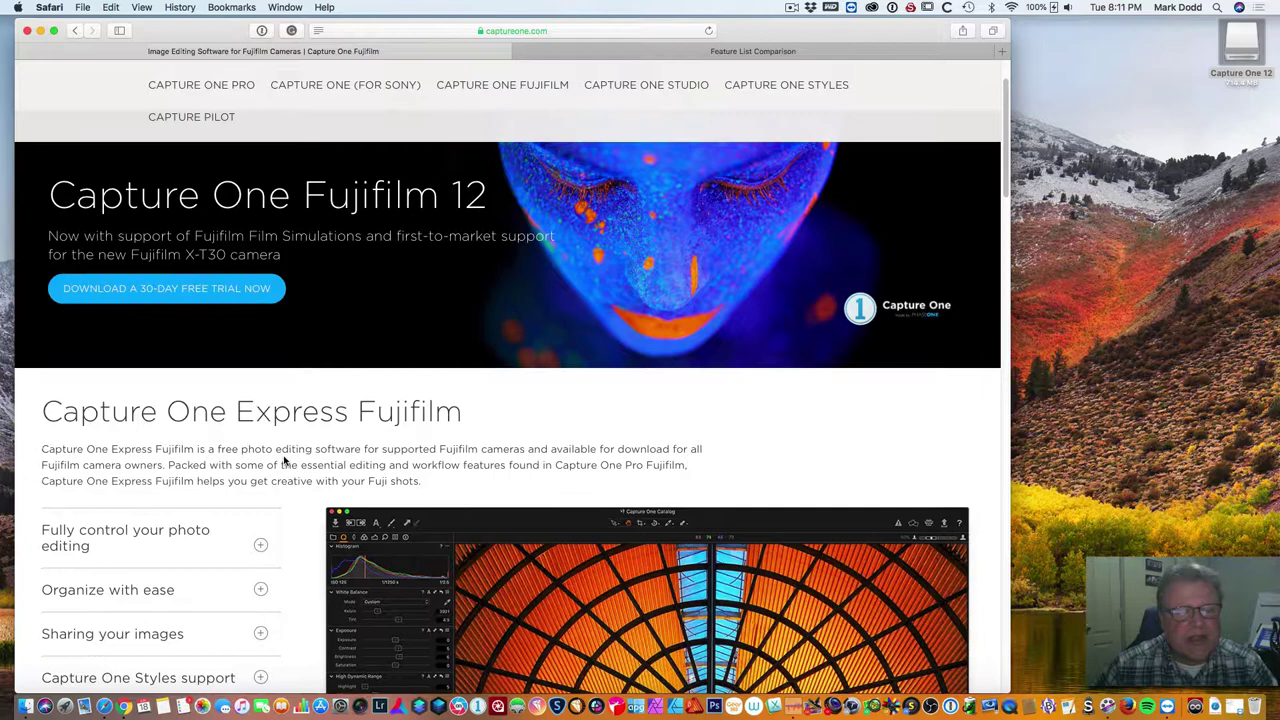
{"action": "scroll", "coordinate": [284, 460], "scroll_direction": "down", "scroll_amount": 2}
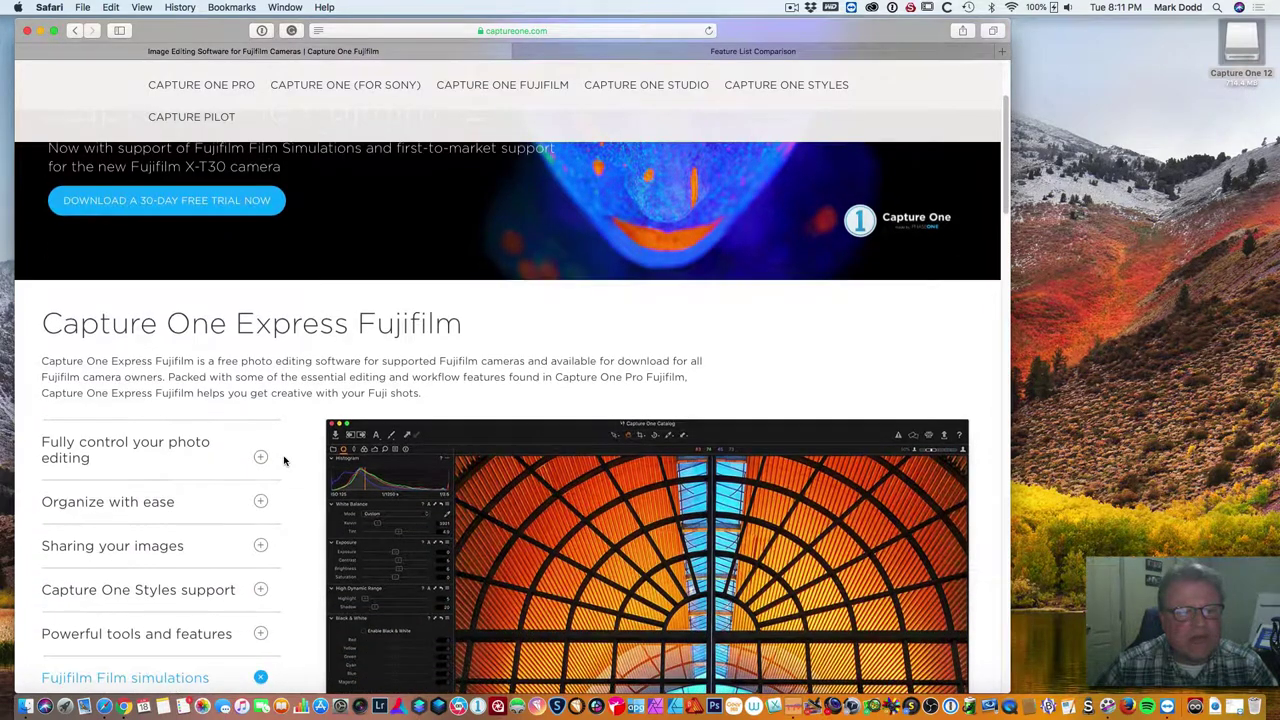
{"action": "scroll", "coordinate": [284, 460], "scroll_direction": "down", "scroll_amount": 2}
{"action": "scroll", "coordinate": [284, 460], "scroll_direction": "down", "scroll_amount": 1}
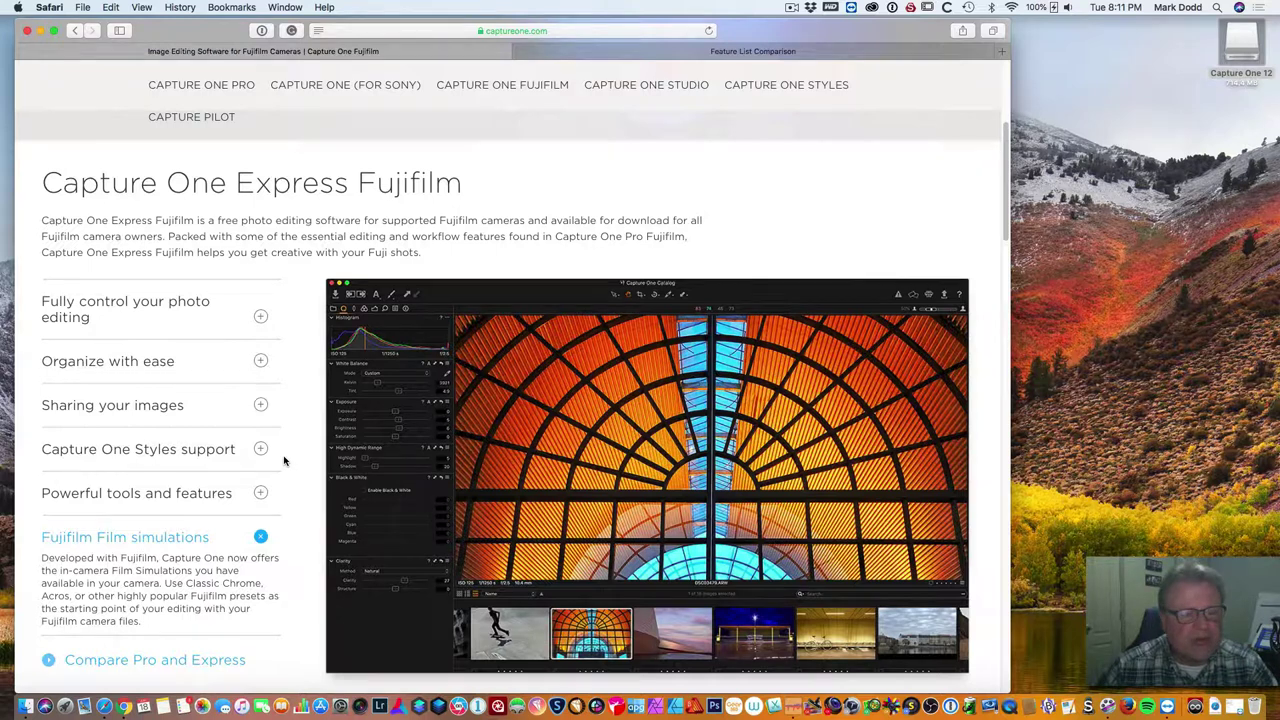
{"action": "scroll", "coordinate": [284, 460], "scroll_direction": "down", "scroll_amount": 1}
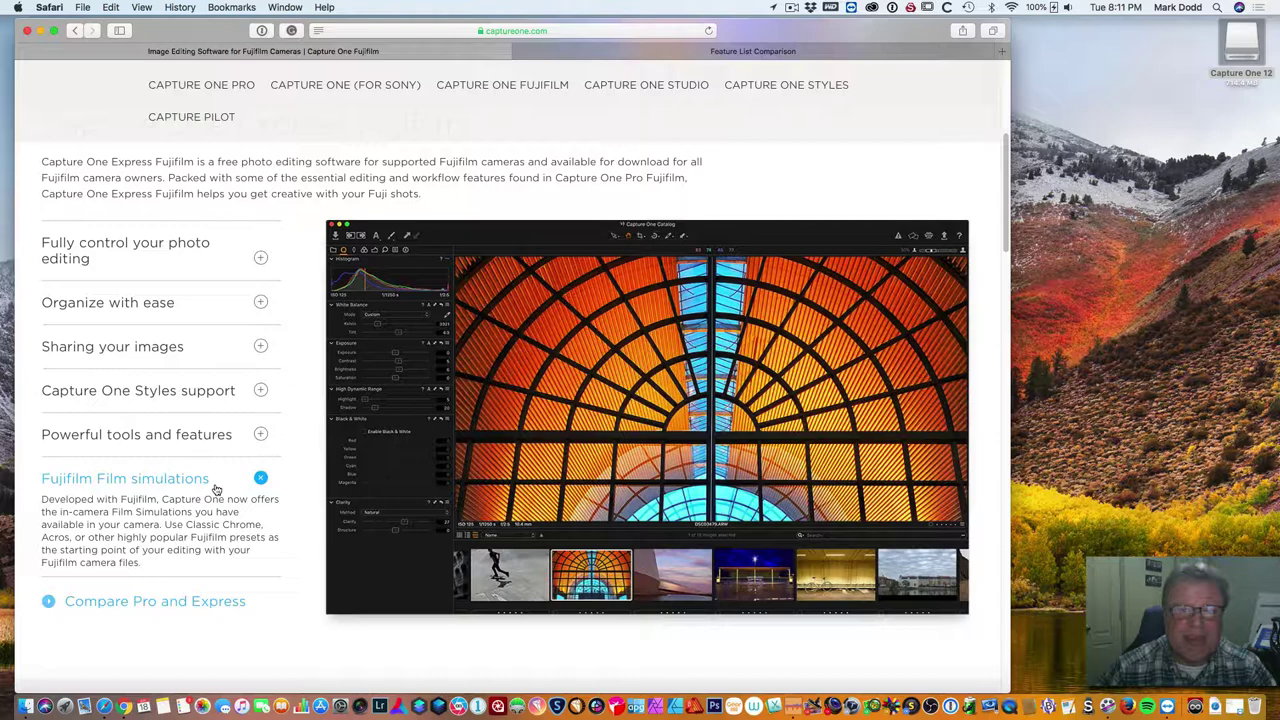
{"action": "scroll", "coordinate": [234, 406], "scroll_direction": "up", "scroll_amount": 5}
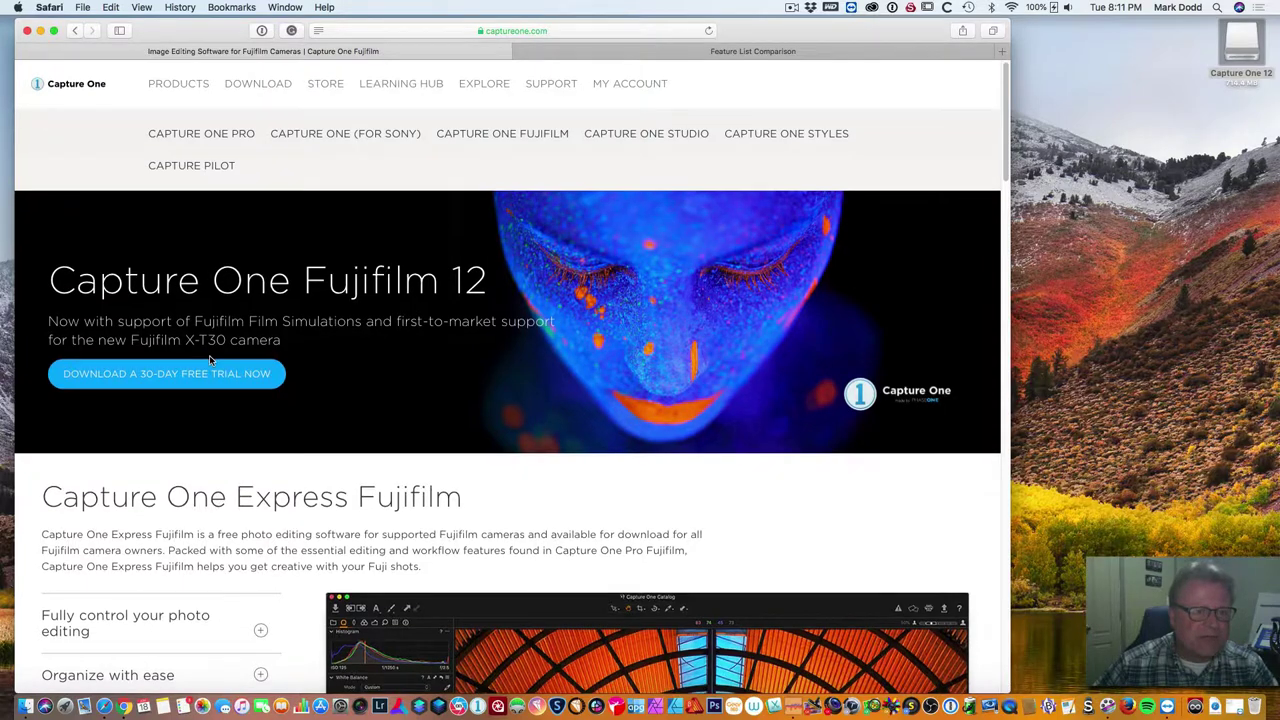
{"action": "scroll", "coordinate": [211, 360], "scroll_direction": "down", "scroll_amount": 1}
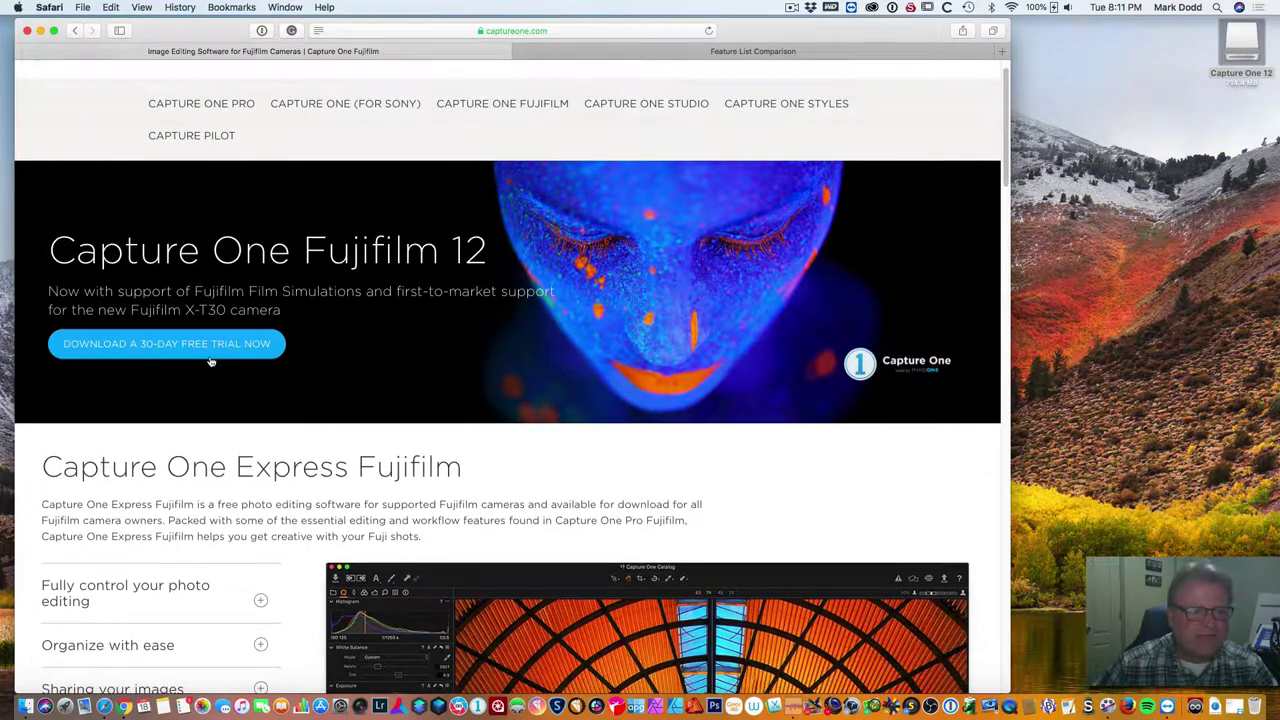
Step: Mount the Capture One 12 disk image, close its window, and launch Capture One 12
{"action": "double_click", "coordinate": [1244, 52]}
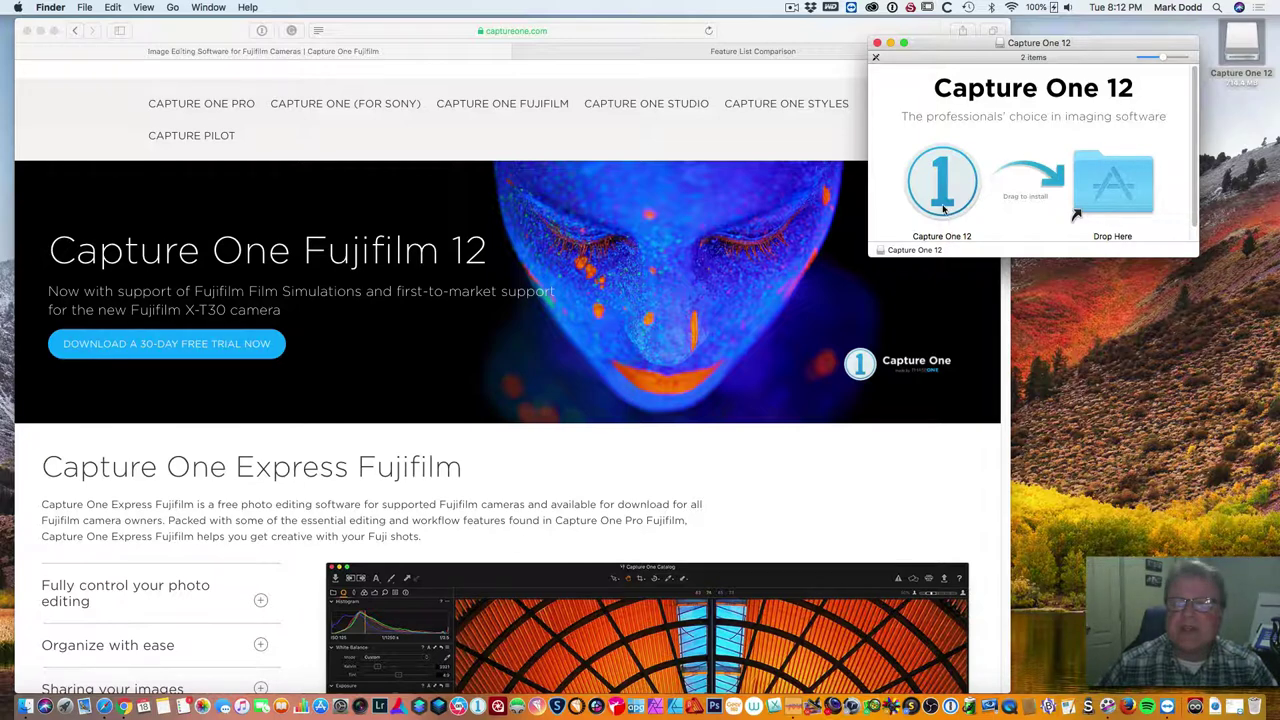
{"action": "left_click", "coordinate": [877, 43]}
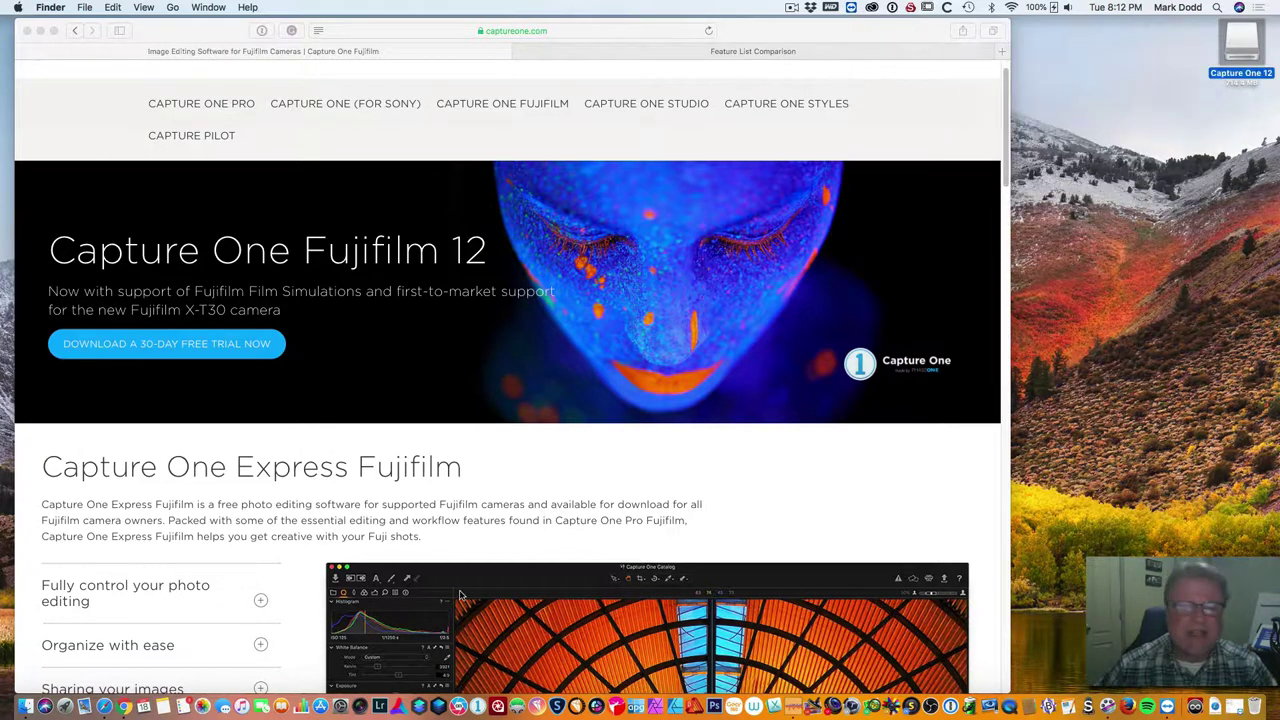
{"action": "left_click", "coordinate": [479, 706]}
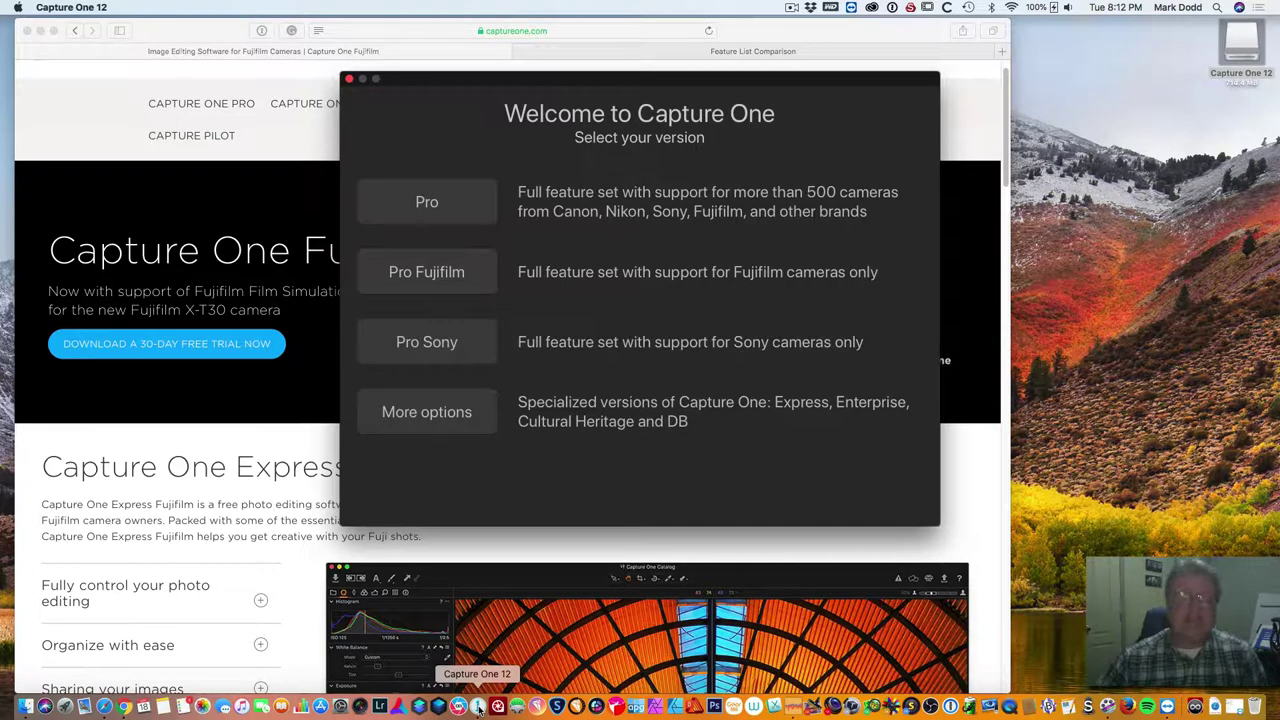
Step: Minimize Safari and choose the free Express Fujifilm version under More options
{"action": "left_click", "coordinate": [41, 30]}
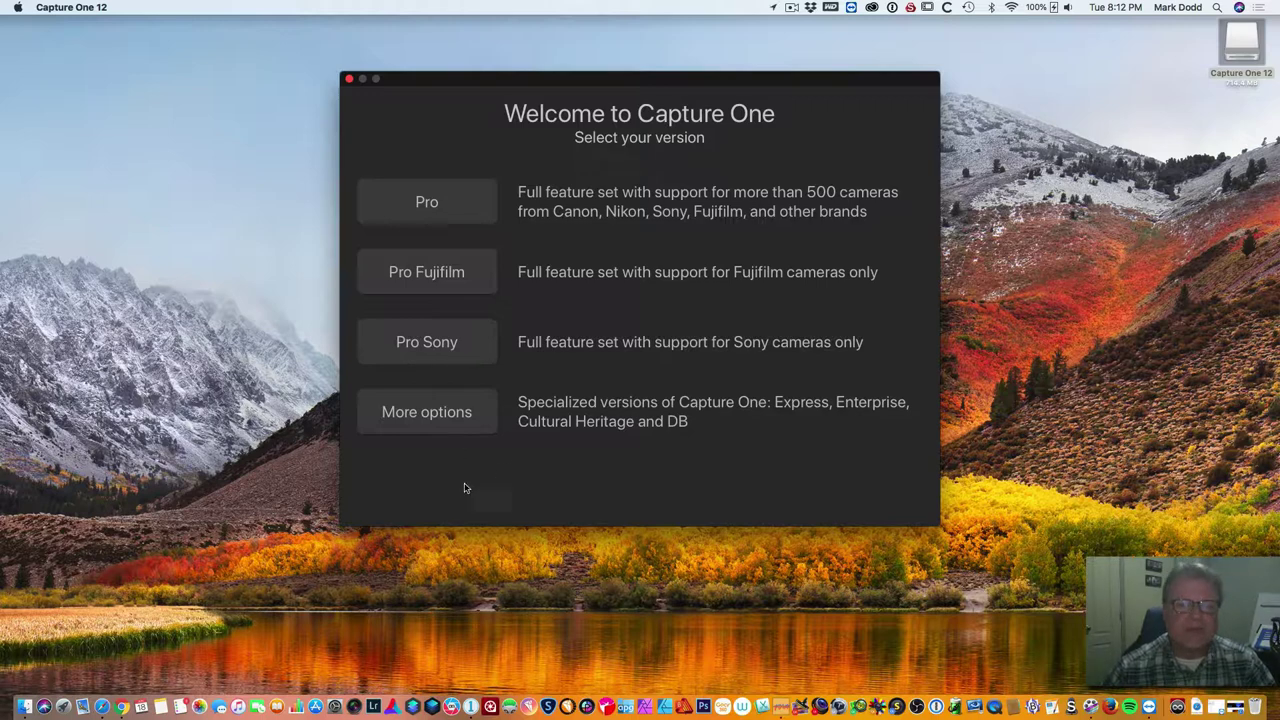
{"action": "left_click", "coordinate": [434, 416]}
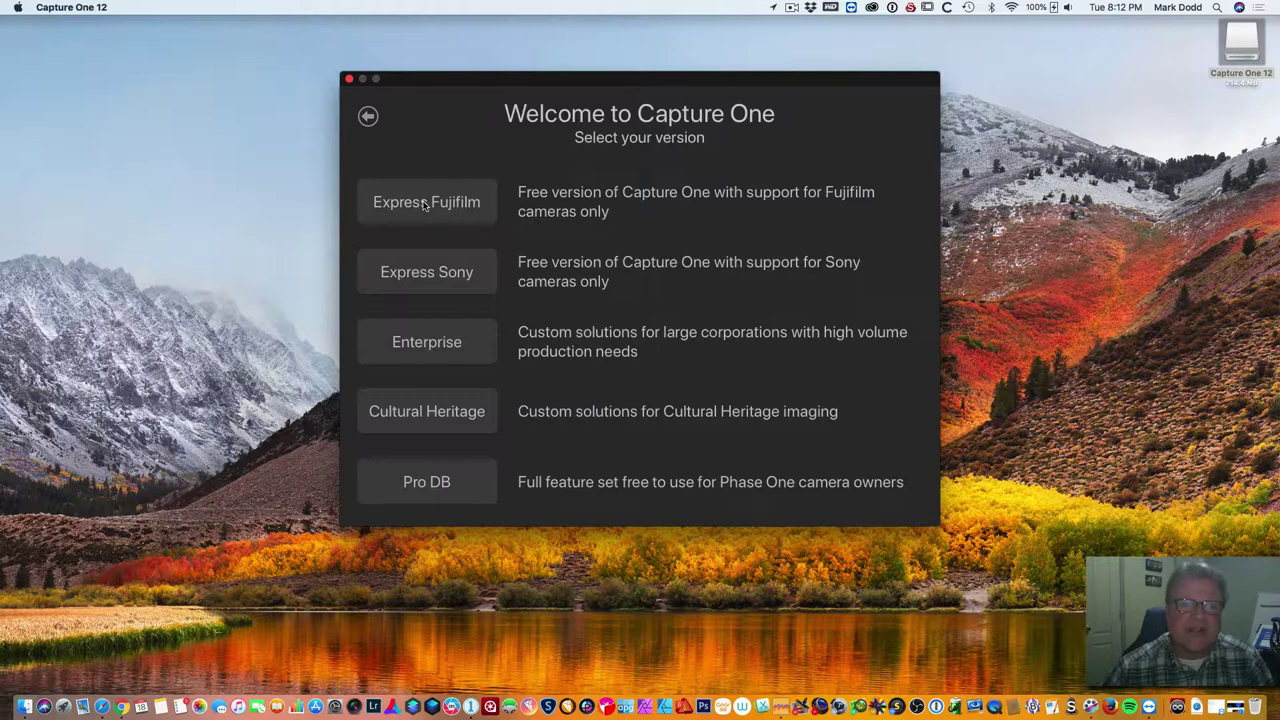
{"action": "left_click", "coordinate": [424, 204]}
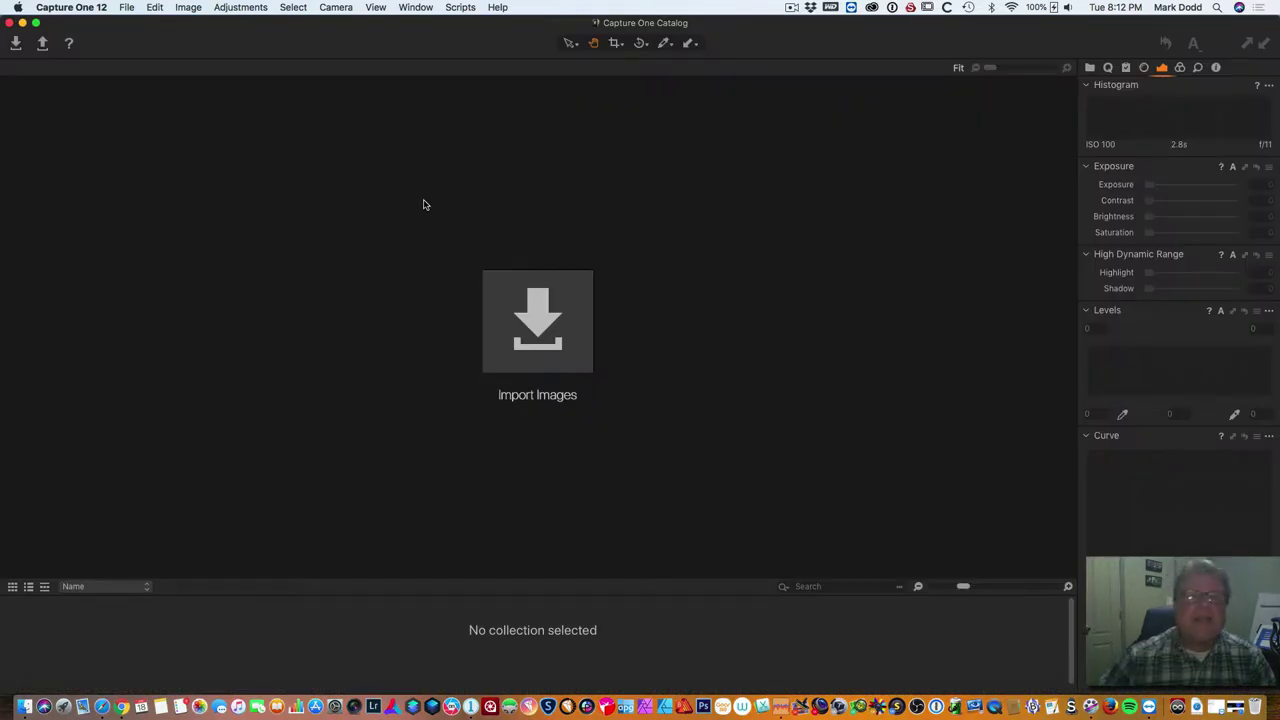
Step: Activate Capture One Express online from the Window menu's Resource Hub
{"action": "left_click", "coordinate": [415, 7]}
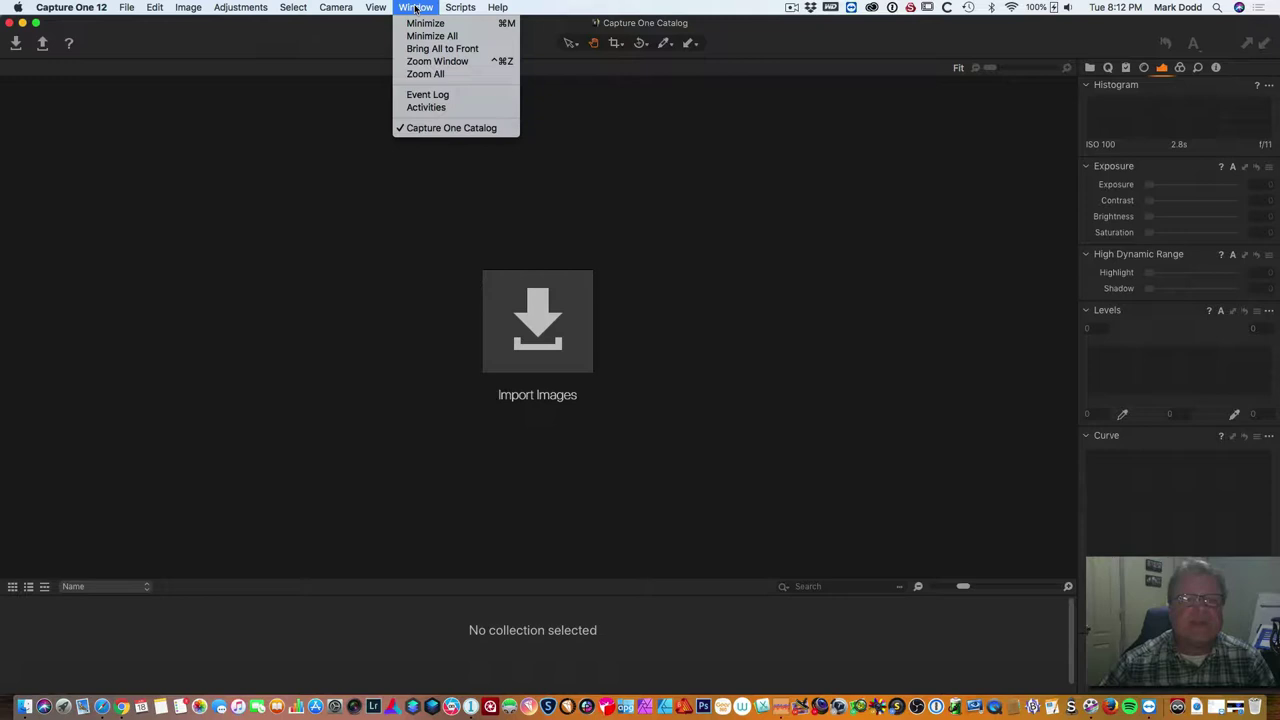
{"action": "left_click", "coordinate": [415, 7]}
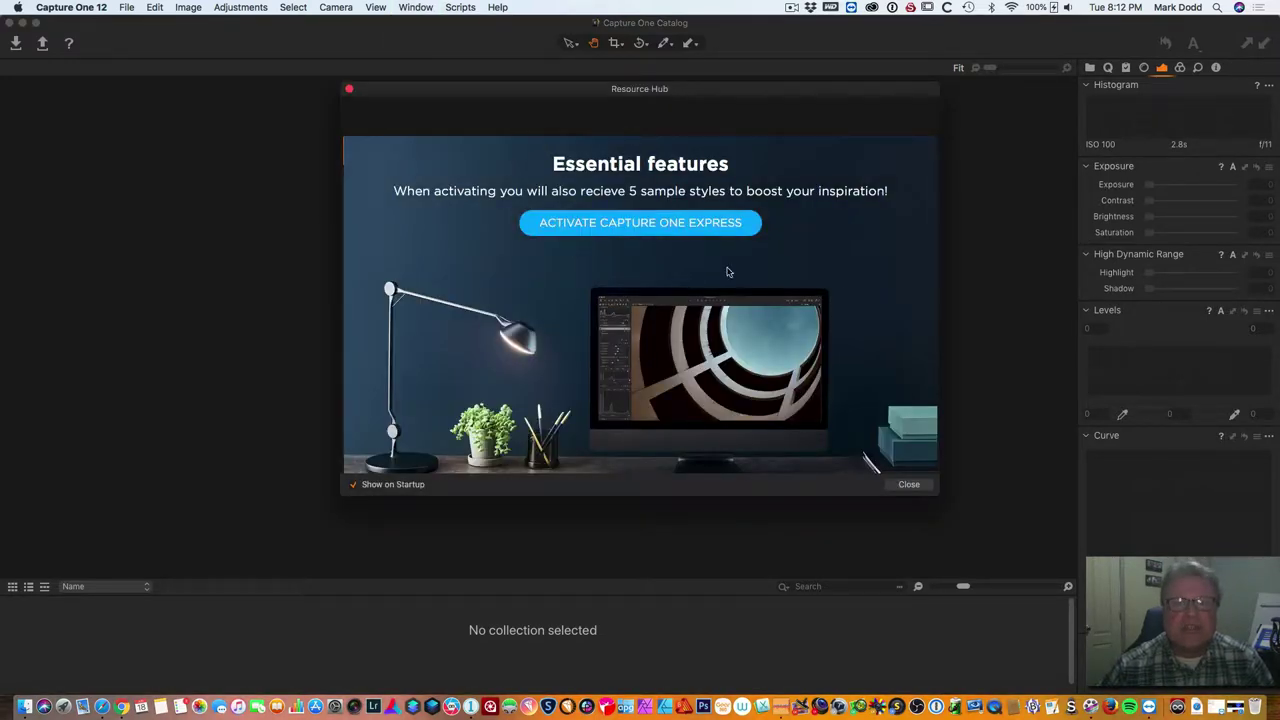
{"action": "left_click", "coordinate": [676, 224]}
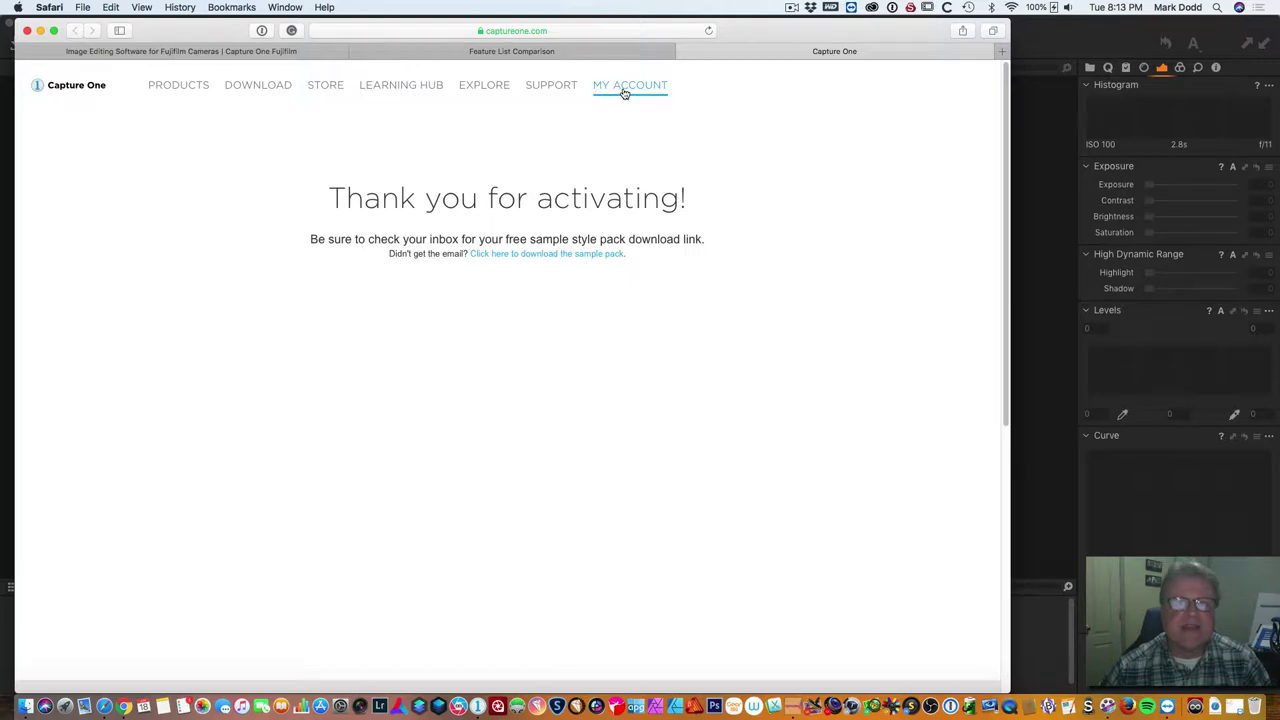
Step: Close the activation and Feature List Comparison tabs and minimize Safari
{"action": "left_click", "coordinate": [683, 52]}
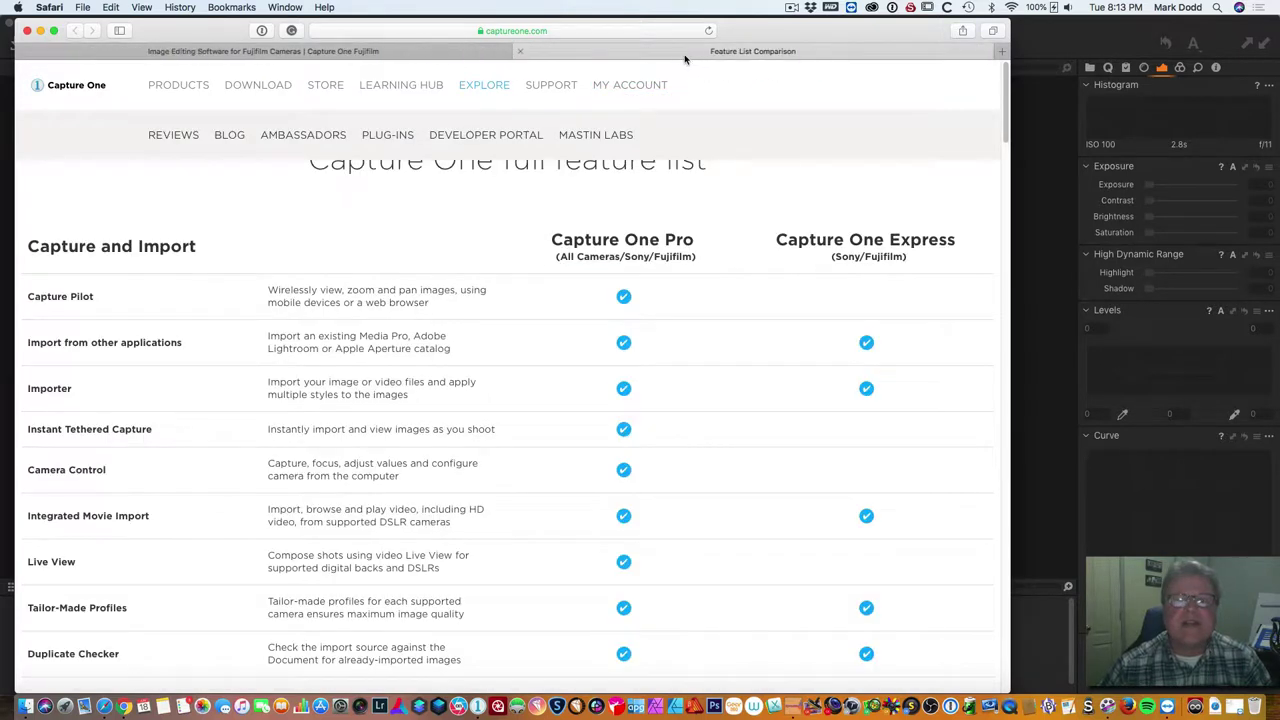
{"action": "left_click", "coordinate": [520, 53]}
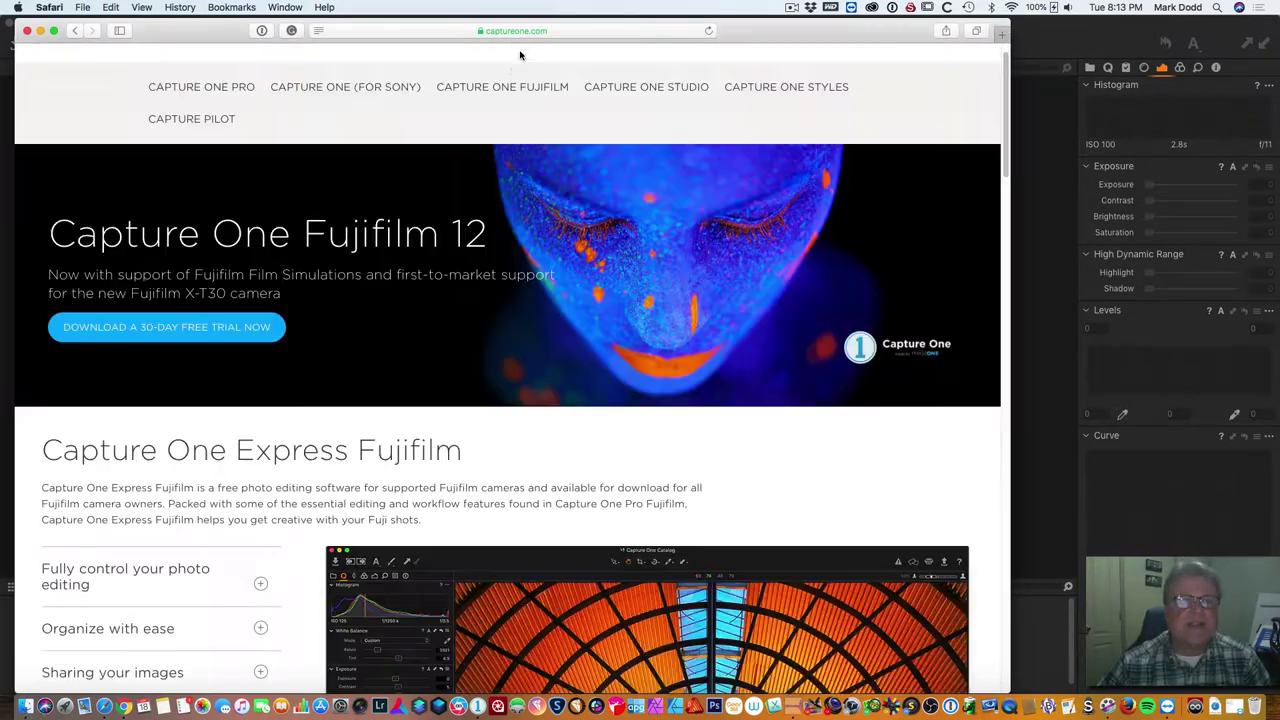
{"action": "left_click", "coordinate": [40, 31]}
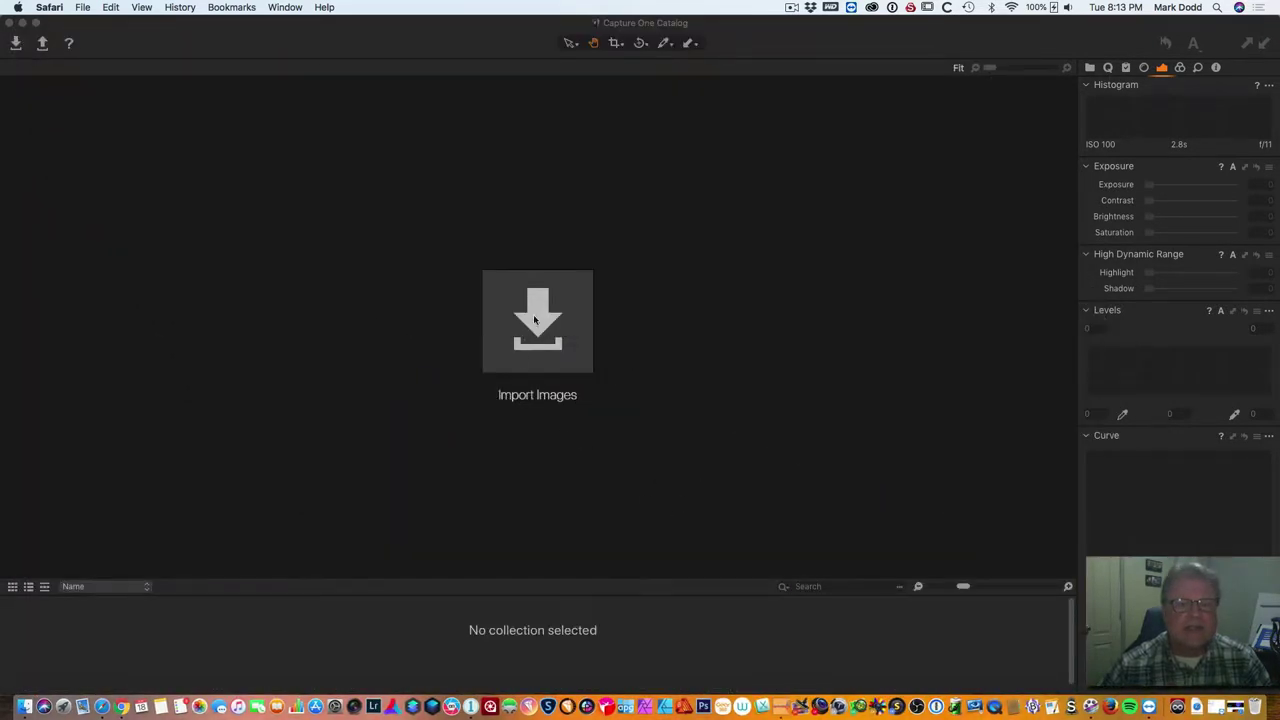
Step: Open Import Images, reposition the dialog, and bring up its Import From source options
{"action": "left_click", "coordinate": [547, 332]}
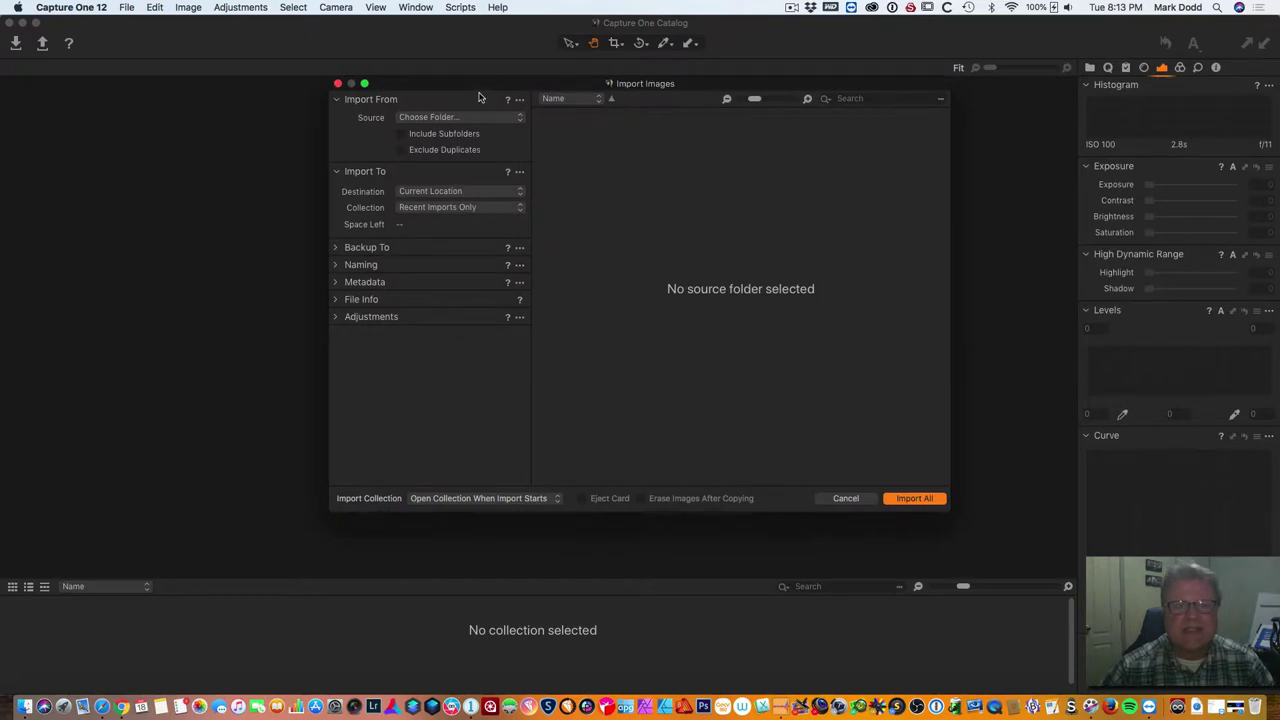
{"action": "left_click_drag", "start_coordinate": [482, 86], "coordinate": [456, 250]}
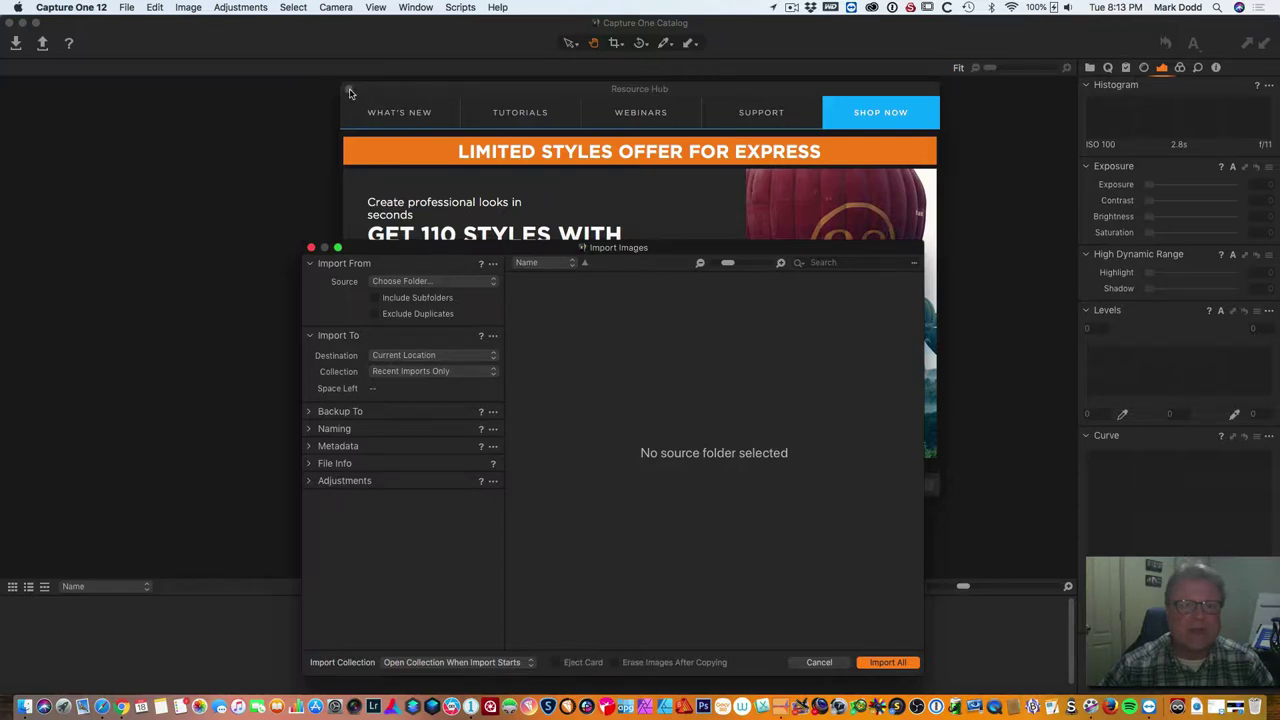
{"action": "left_click_drag", "start_coordinate": [470, 247], "coordinate": [475, 93]}
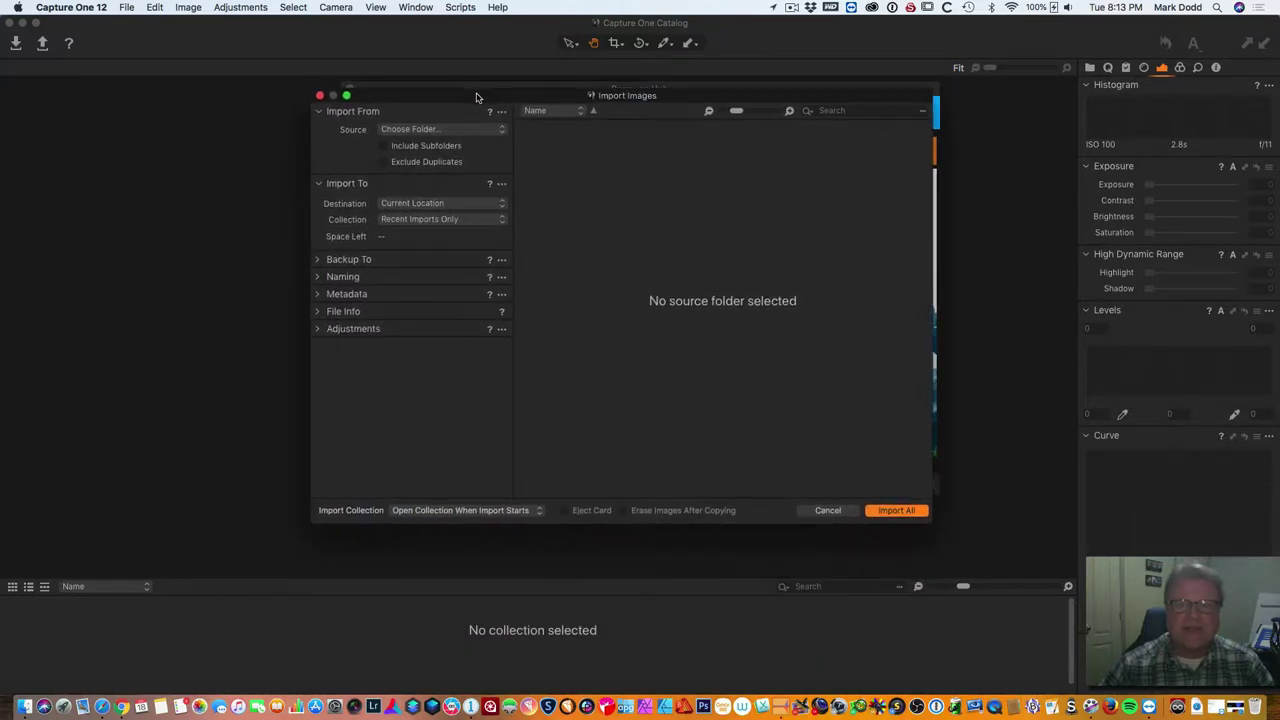
{"action": "left_click", "coordinate": [417, 130]}
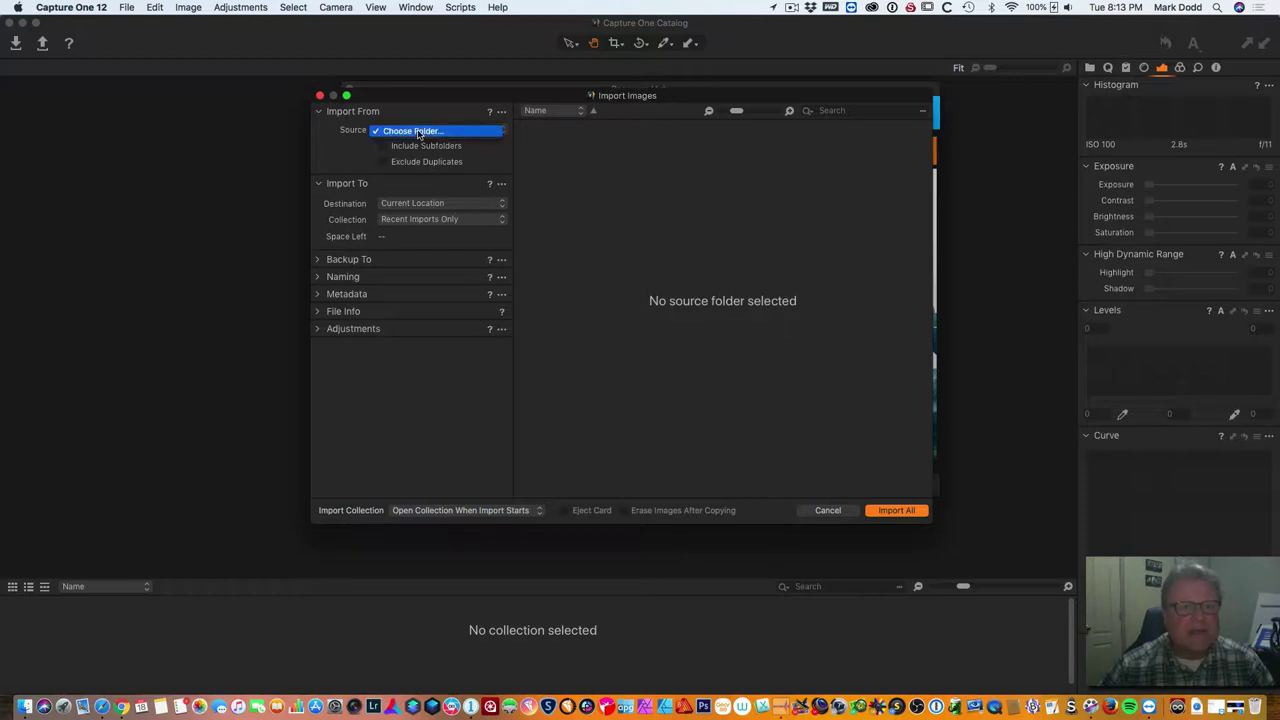
Step: Browse the easystore drive's Aperture Files, iPhone XS Masters and New Zealand folders
{"action": "left_click", "coordinate": [418, 132]}
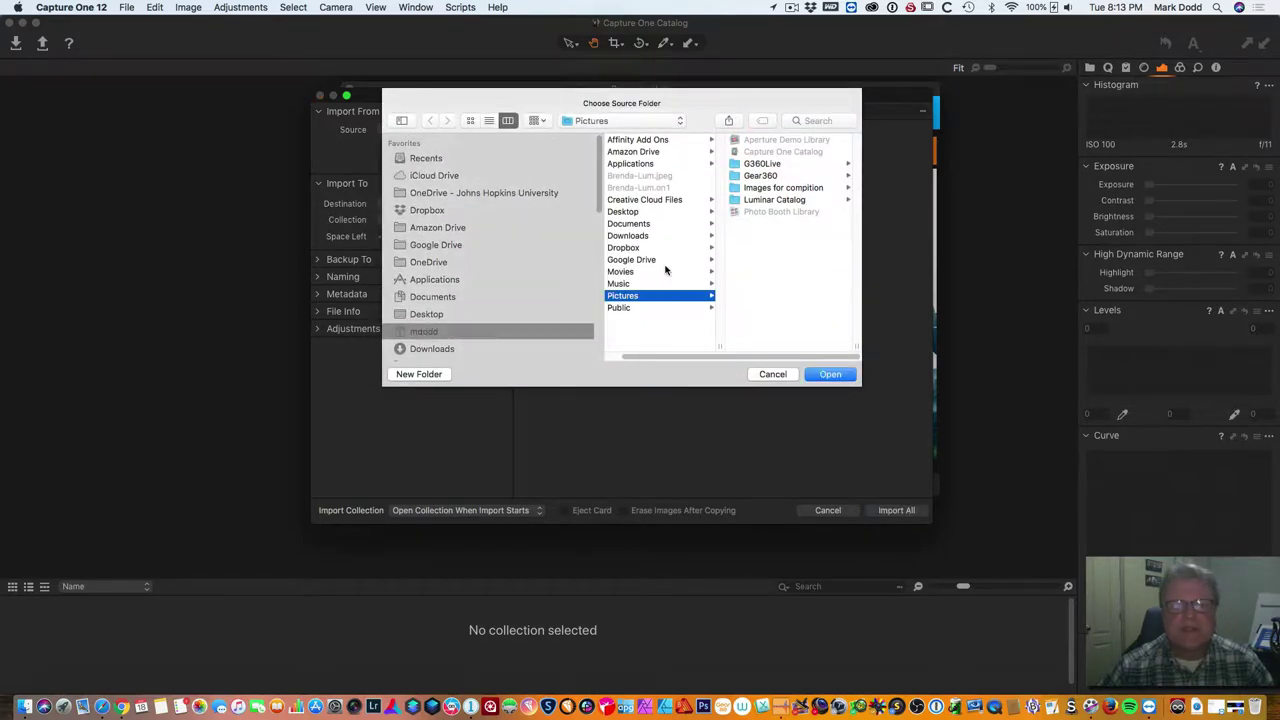
{"action": "scroll", "coordinate": [507, 288], "scroll_direction": "down", "scroll_amount": 5}
{"action": "left_click", "coordinate": [476, 265]}
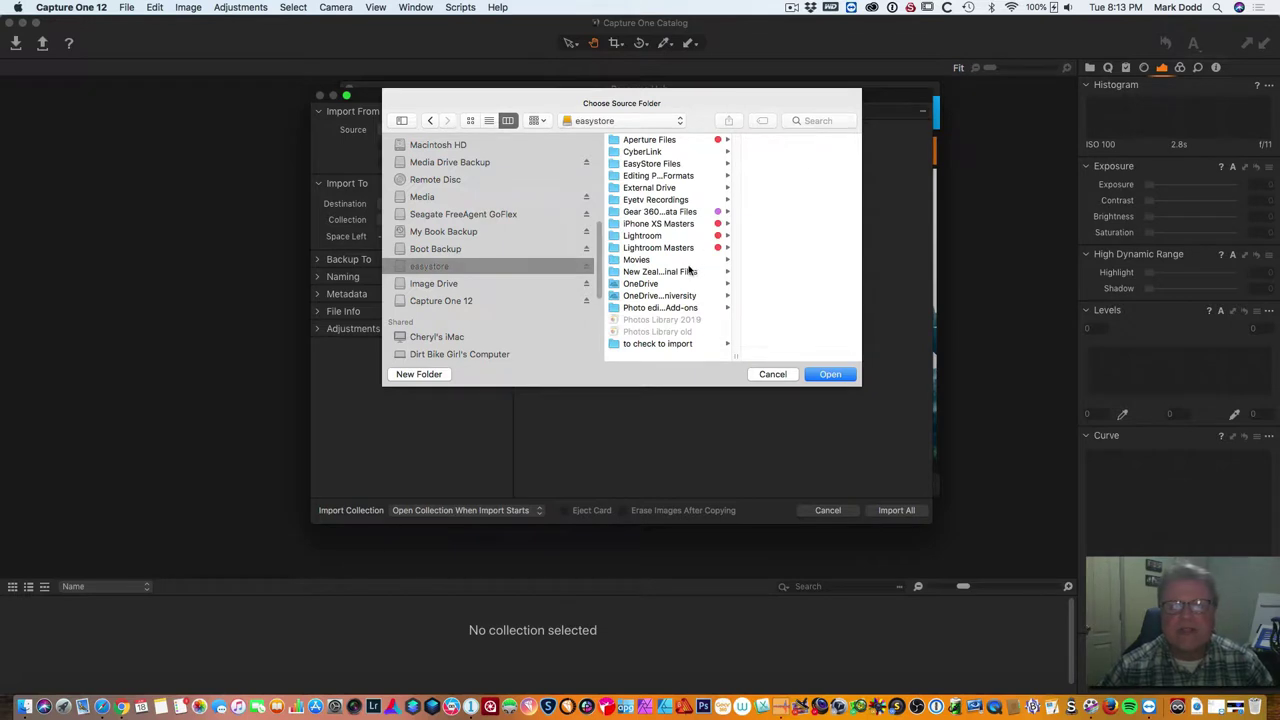
{"action": "left_click", "coordinate": [663, 144]}
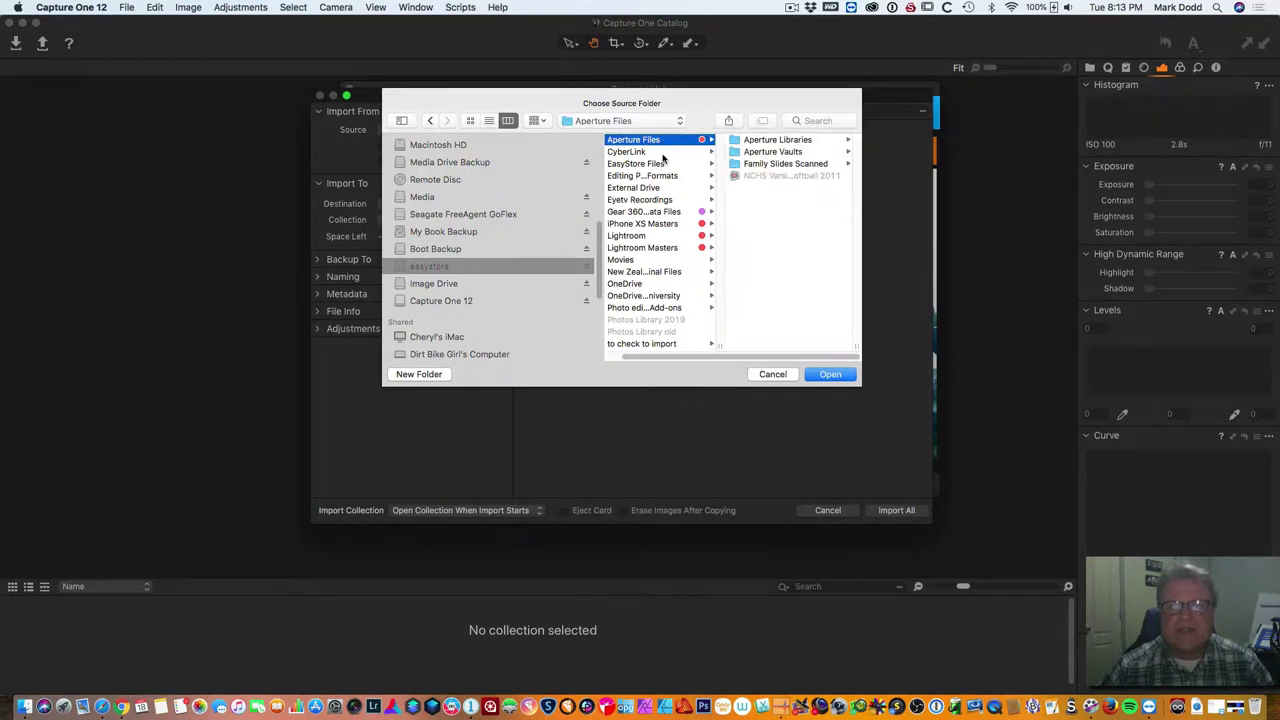
{"action": "left_click", "coordinate": [660, 226]}
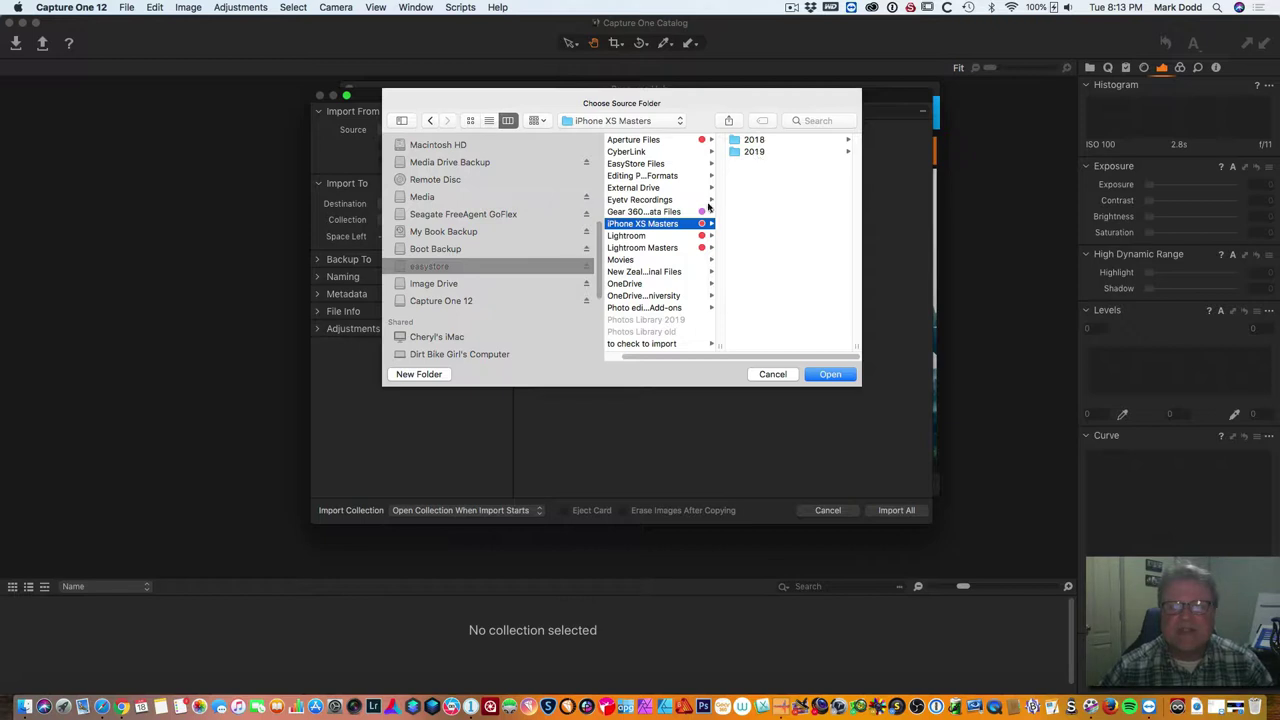
{"action": "left_click", "coordinate": [660, 274]}
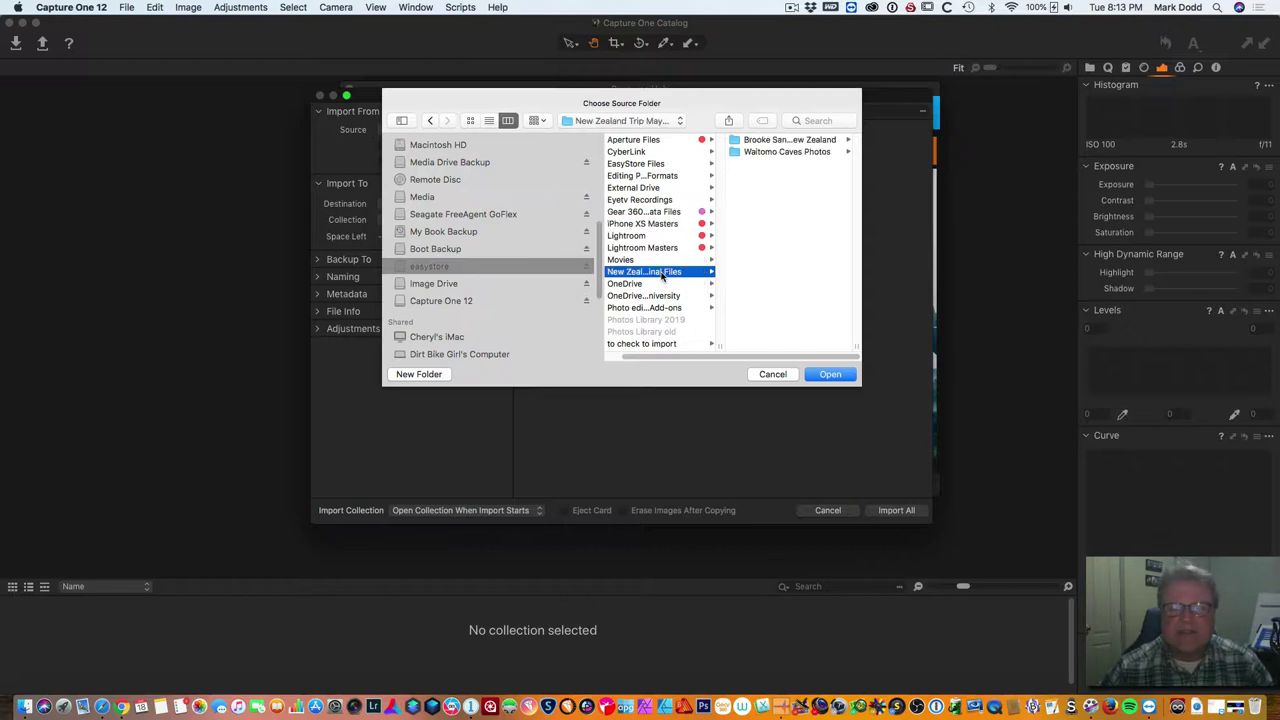
{"action": "left_click", "coordinate": [786, 142]}
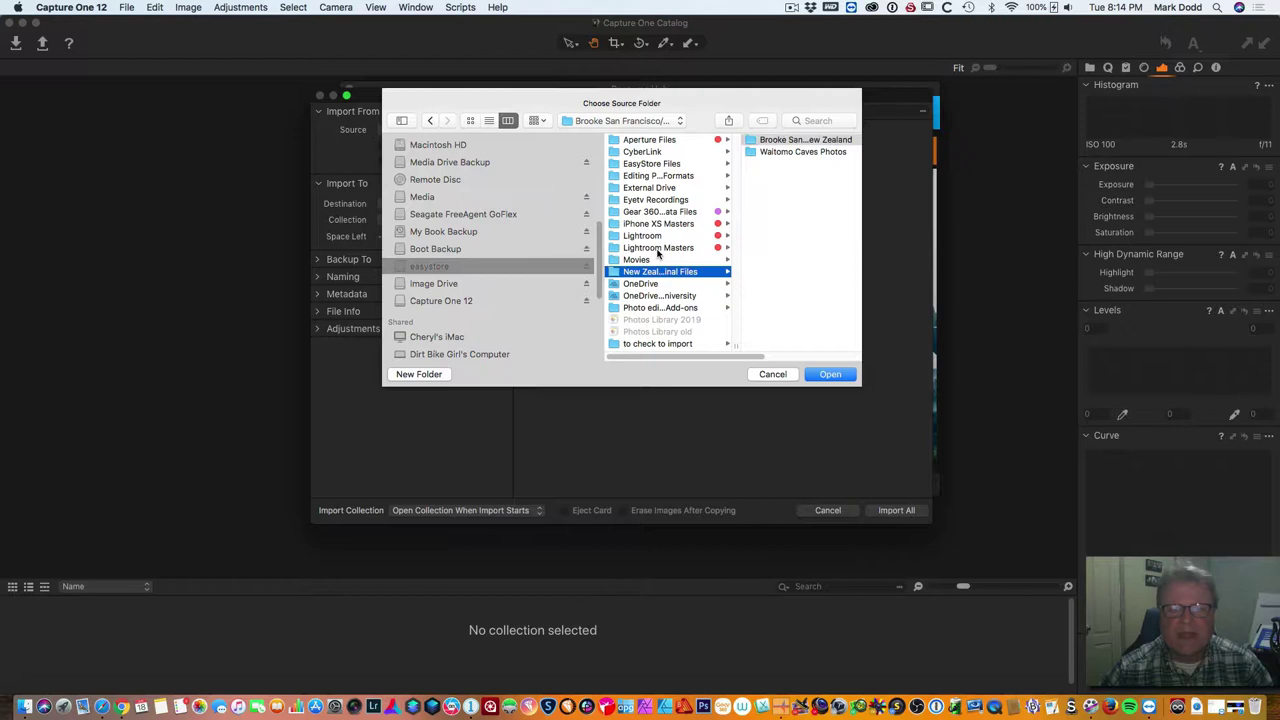
Step: Choose Lightroom Masters > 2019 > 06 > 02 as the import source folder
{"action": "left_click", "coordinate": [657, 249]}
{"action": "scroll", "coordinate": [779, 277], "scroll_direction": "down", "scroll_amount": 3}
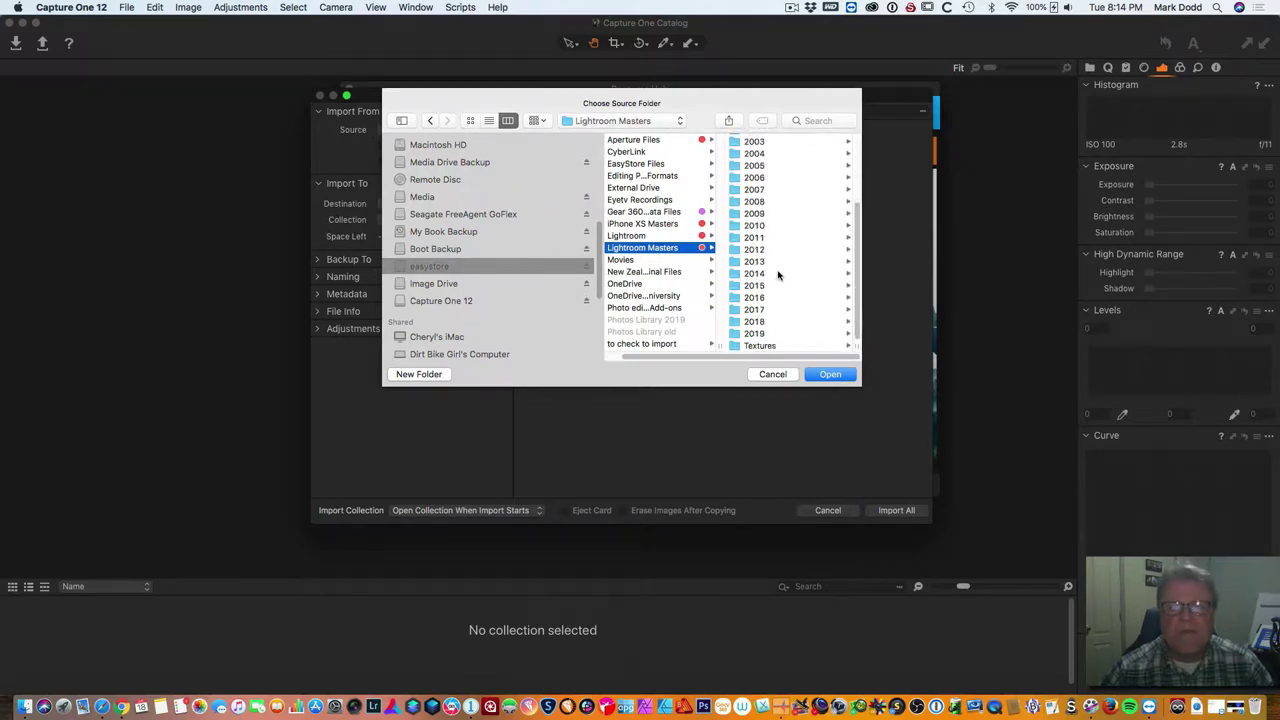
{"action": "left_click", "coordinate": [780, 333]}
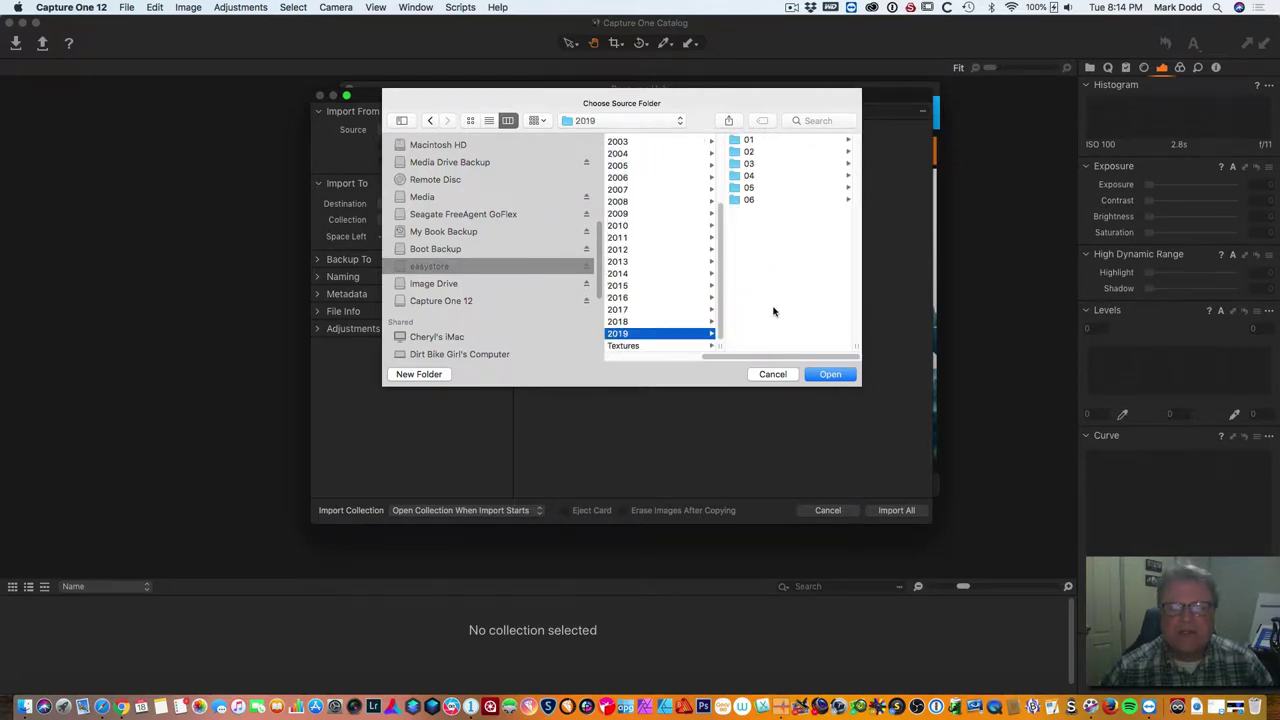
{"action": "left_click", "coordinate": [749, 202]}
{"action": "left_click", "coordinate": [764, 140]}
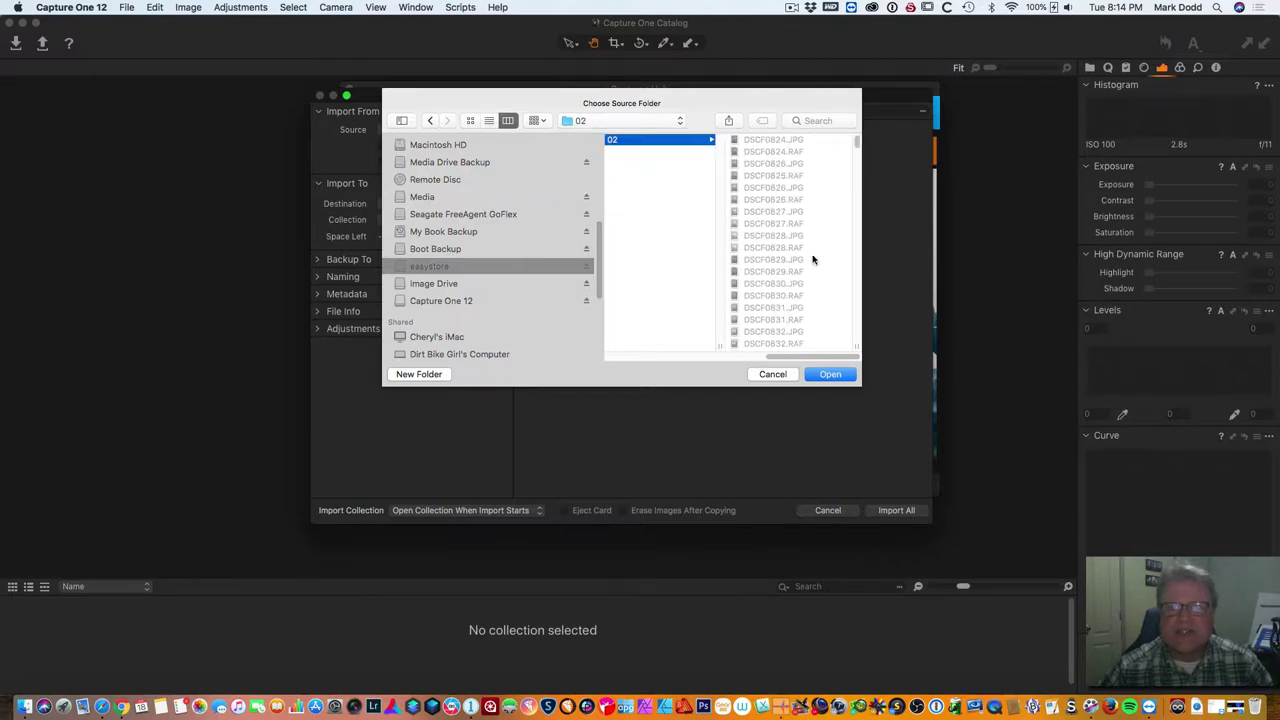
{"action": "left_click", "coordinate": [828, 375]}
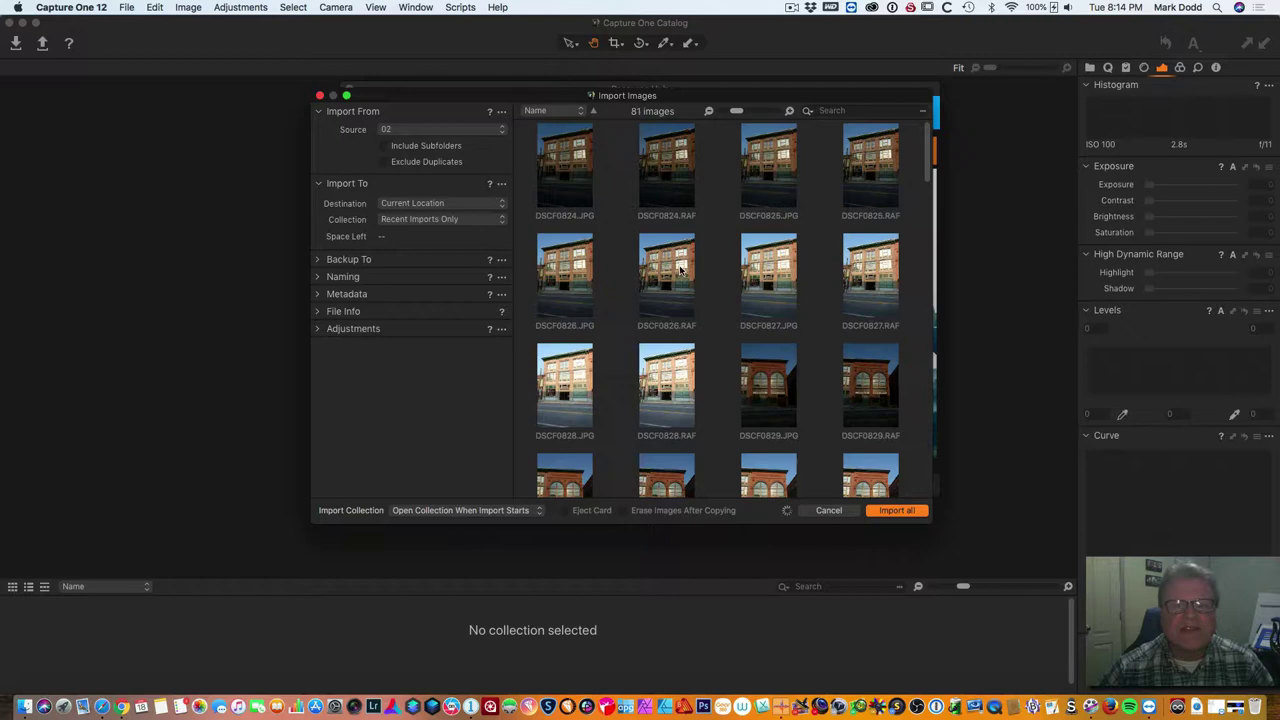
Step: Review the thumbnails and expand the Backup, Naming, Metadata, File Info and Adjustments sections
{"action": "scroll", "coordinate": [679, 270], "scroll_direction": "down", "scroll_amount": 15}
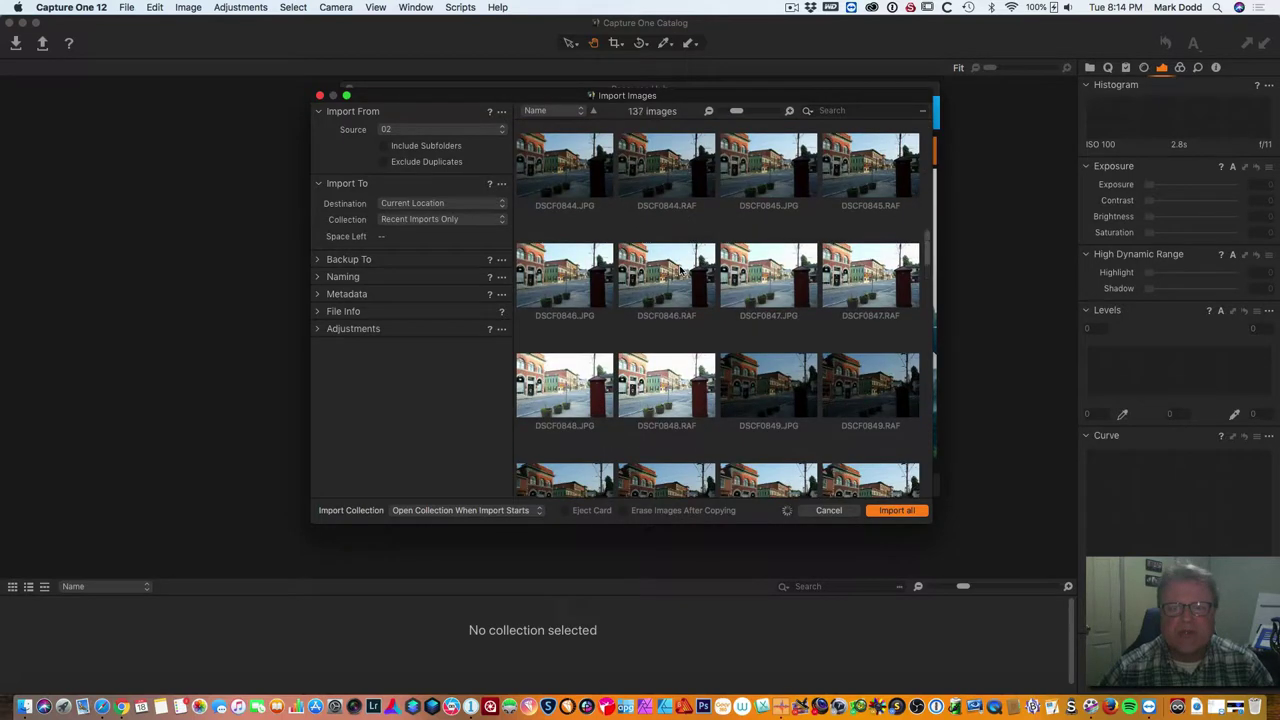
{"action": "scroll", "coordinate": [679, 270], "scroll_direction": "down", "scroll_amount": 10}
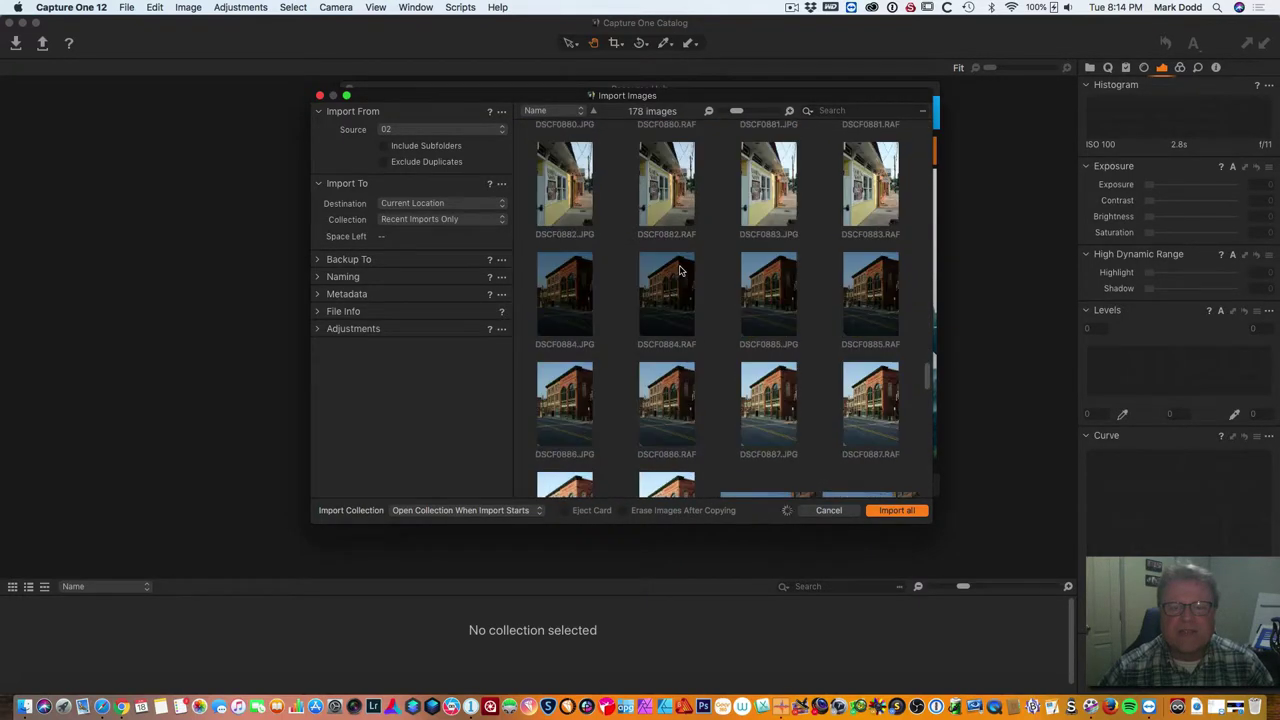
{"action": "scroll", "coordinate": [679, 270], "scroll_direction": "down", "scroll_amount": 5}
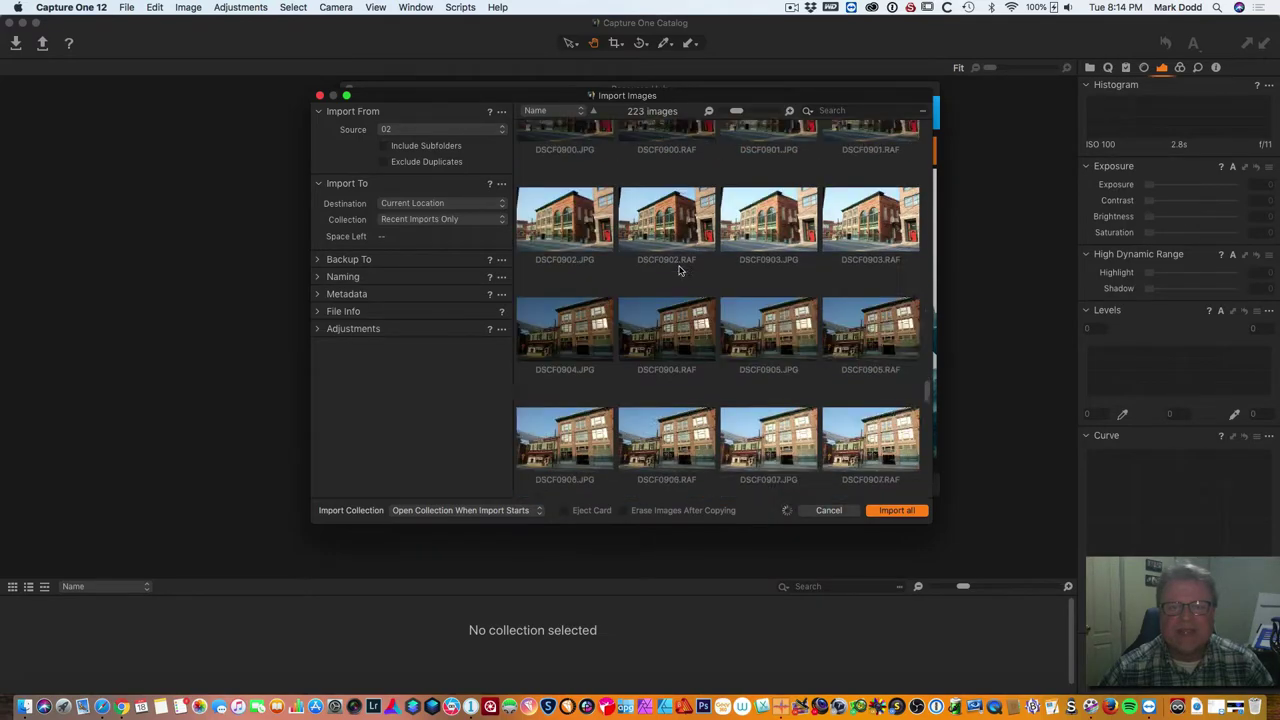
{"action": "scroll", "coordinate": [679, 270], "scroll_direction": "down", "scroll_amount": 8}
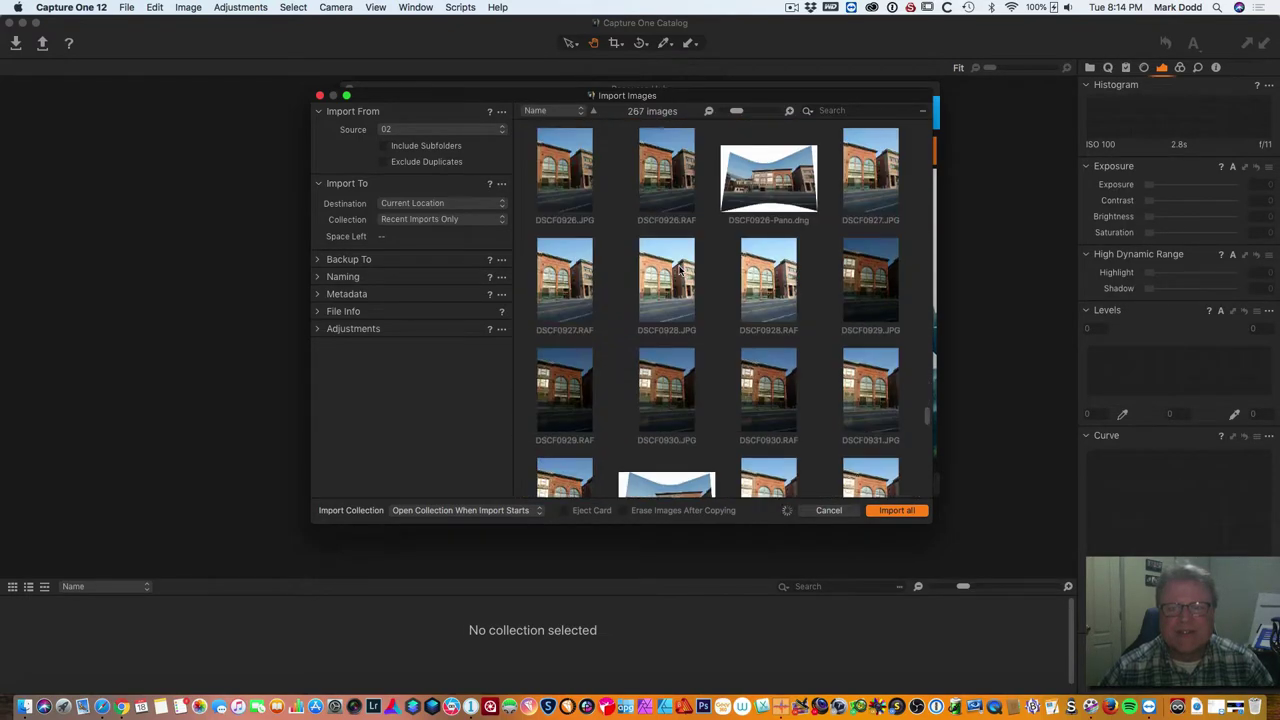
{"action": "scroll", "coordinate": [679, 270], "scroll_direction": "down", "scroll_amount": 5}
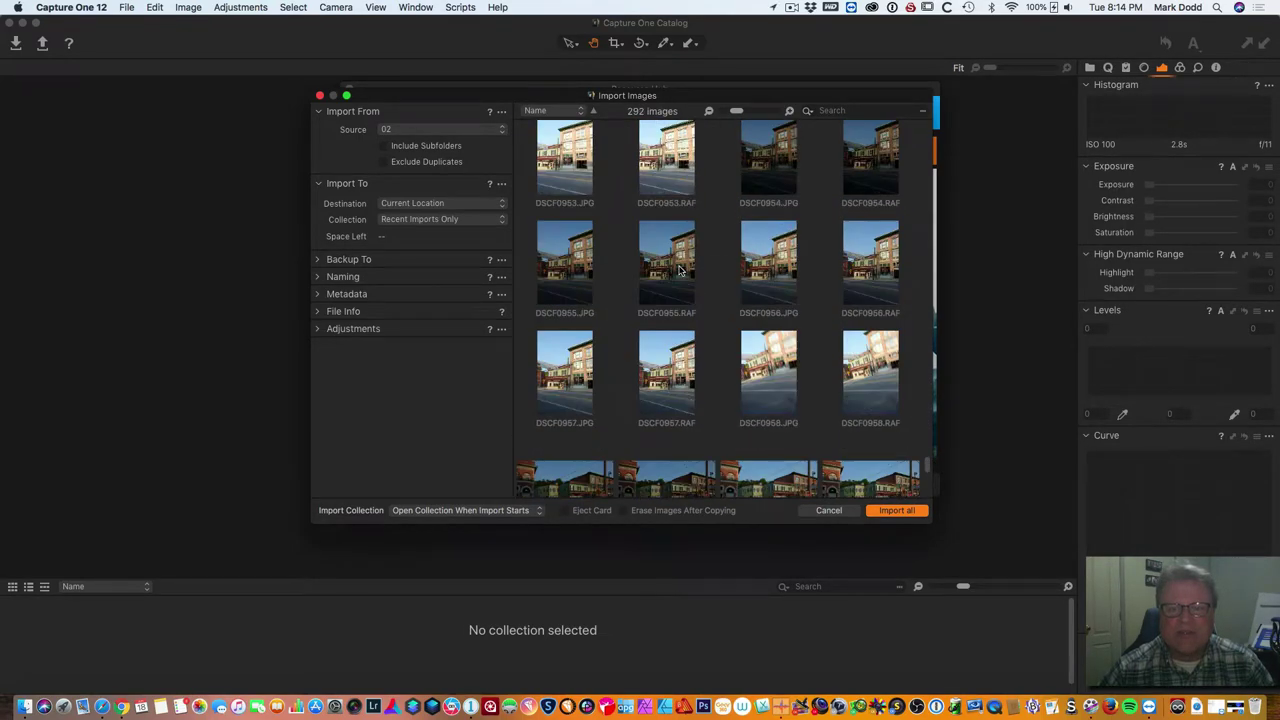
{"action": "scroll", "coordinate": [679, 270], "scroll_direction": "up", "scroll_amount": 3}
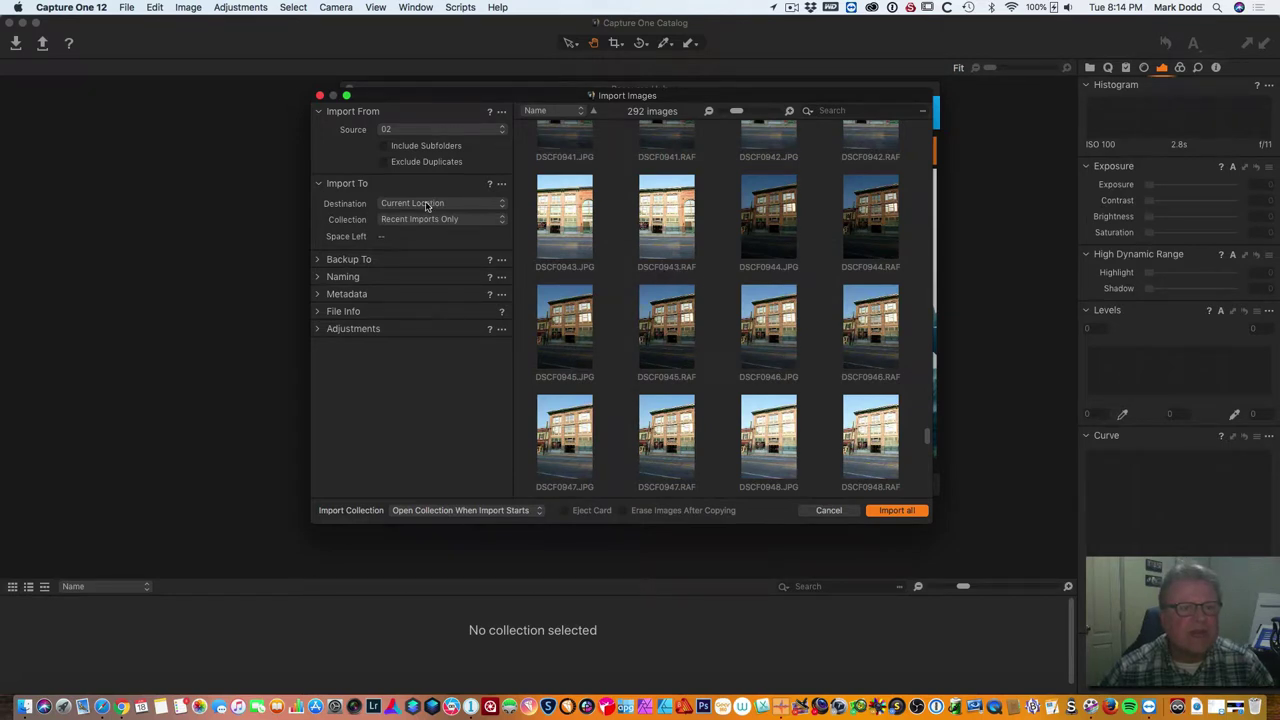
{"action": "left_click", "coordinate": [319, 260]}
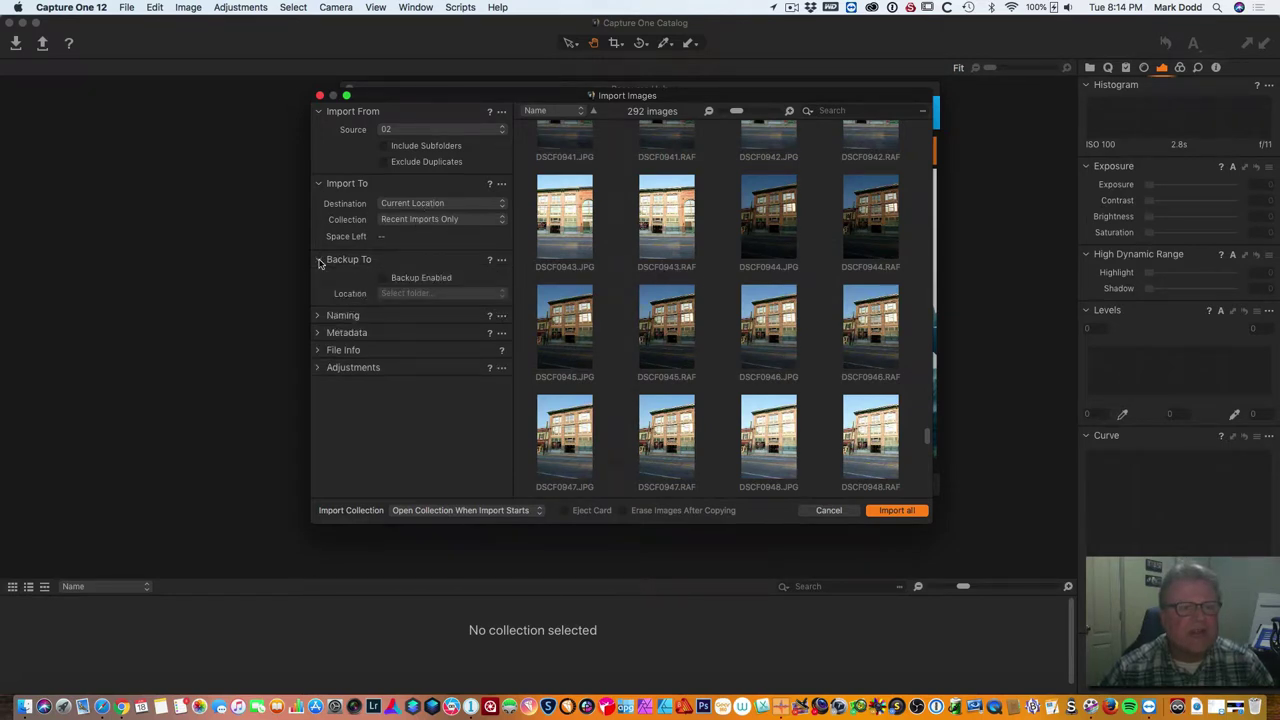
{"action": "left_click", "coordinate": [319, 316]}
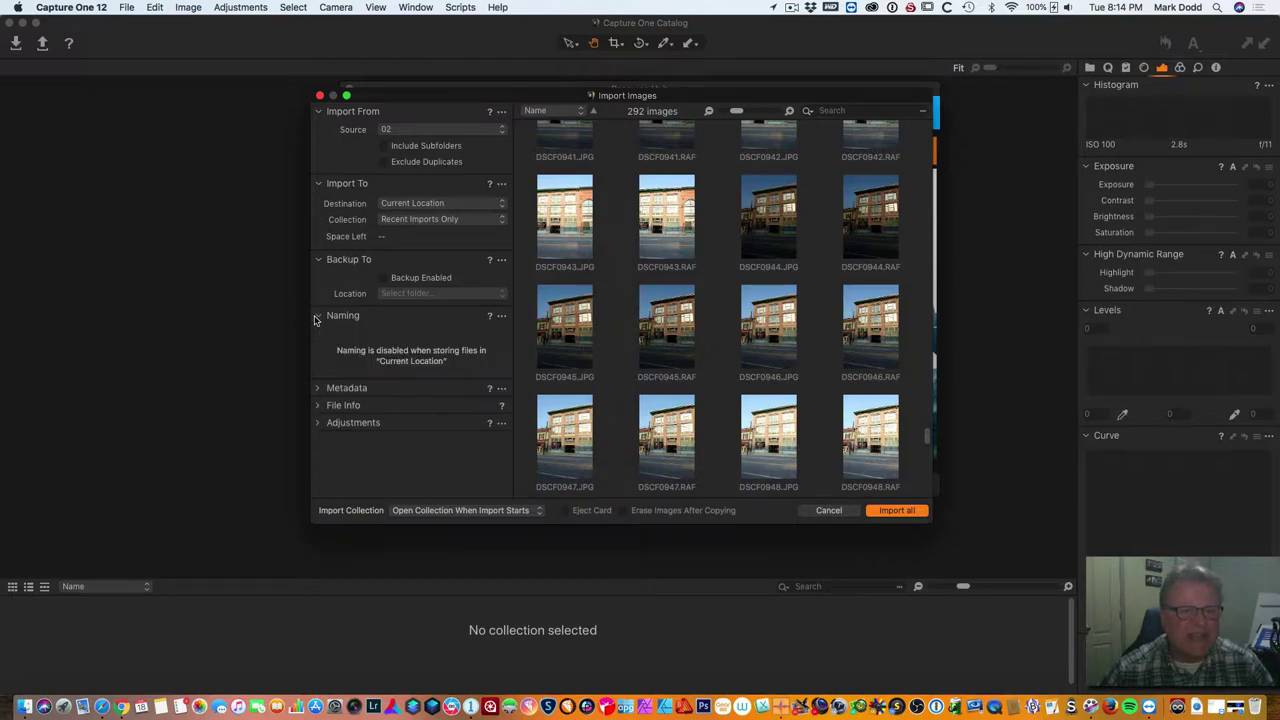
{"action": "left_click", "coordinate": [320, 389]}
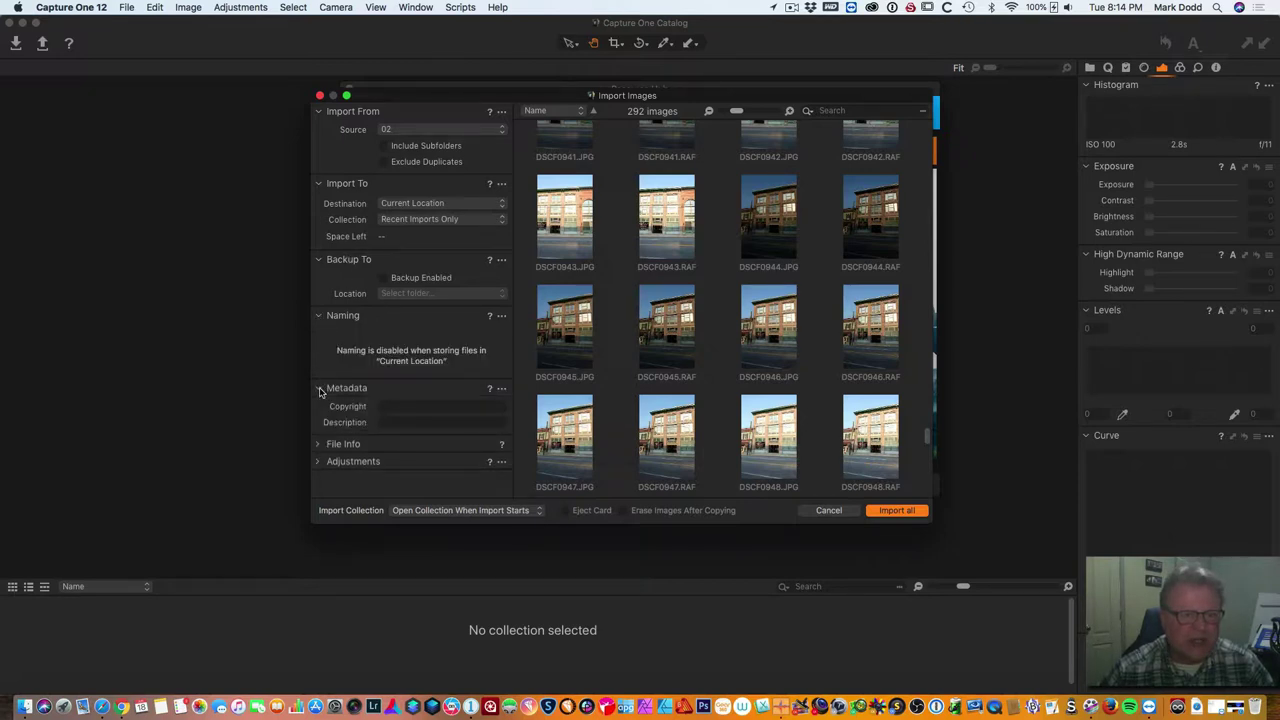
{"action": "left_click", "coordinate": [317, 444]}
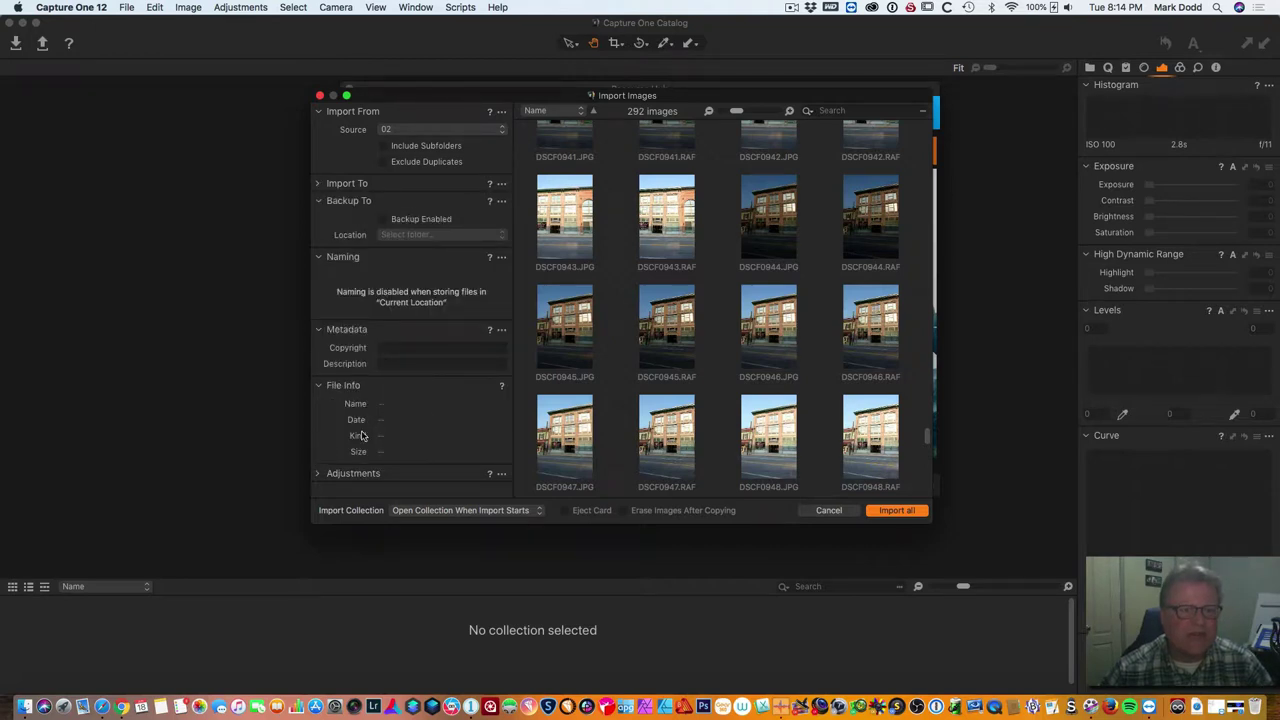
{"action": "left_click", "coordinate": [321, 476]}
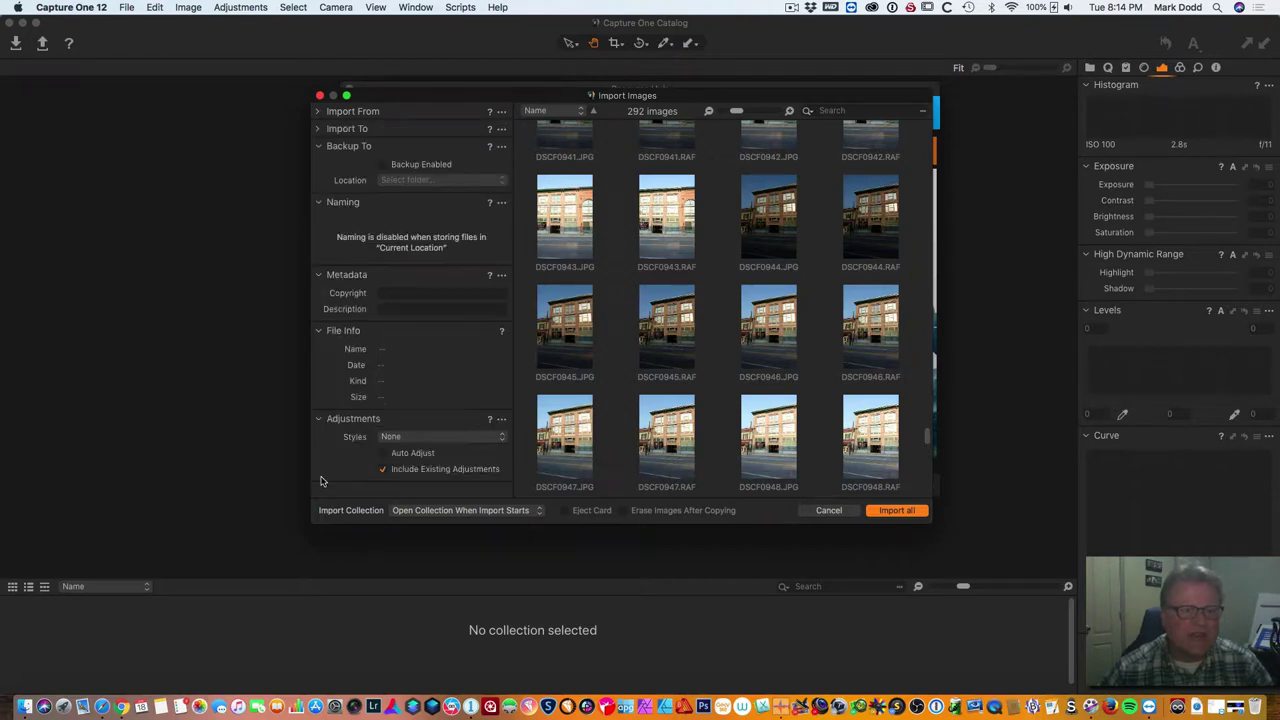
Step: Uncheck Include Existing Adjustments and import all 292 photos
{"action": "left_click", "coordinate": [383, 470]}
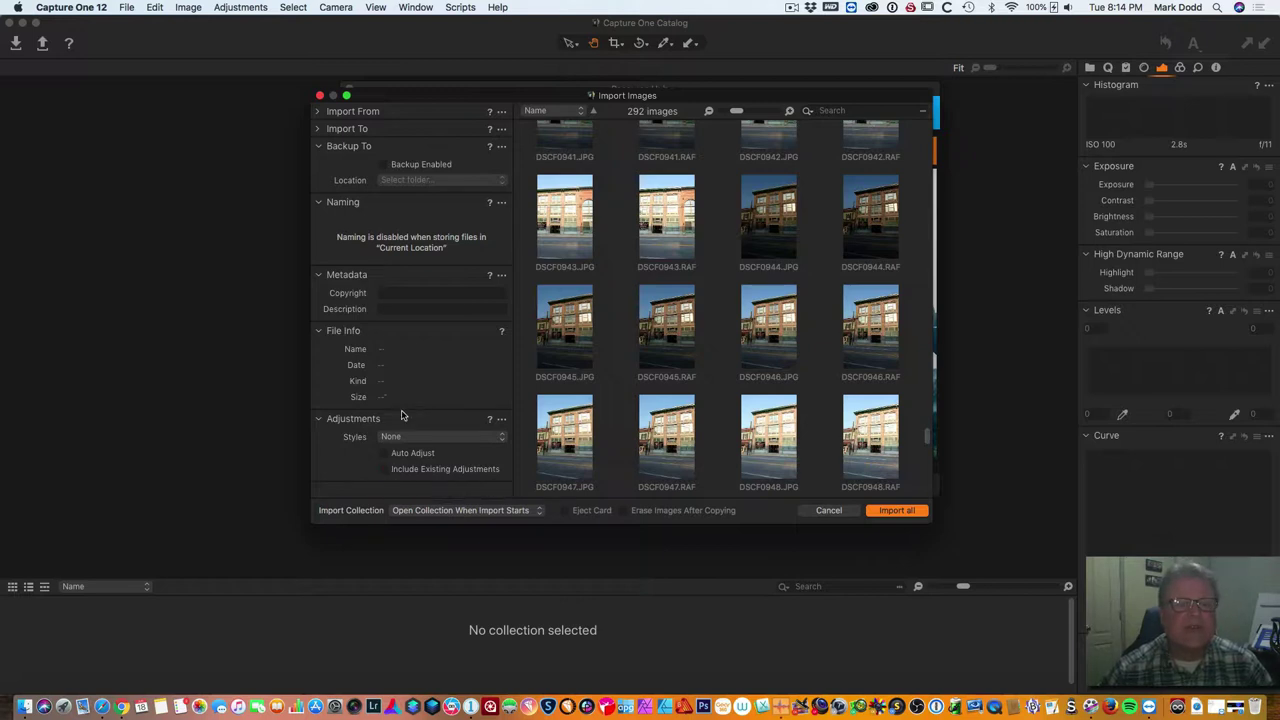
{"action": "left_click", "coordinate": [316, 129]}
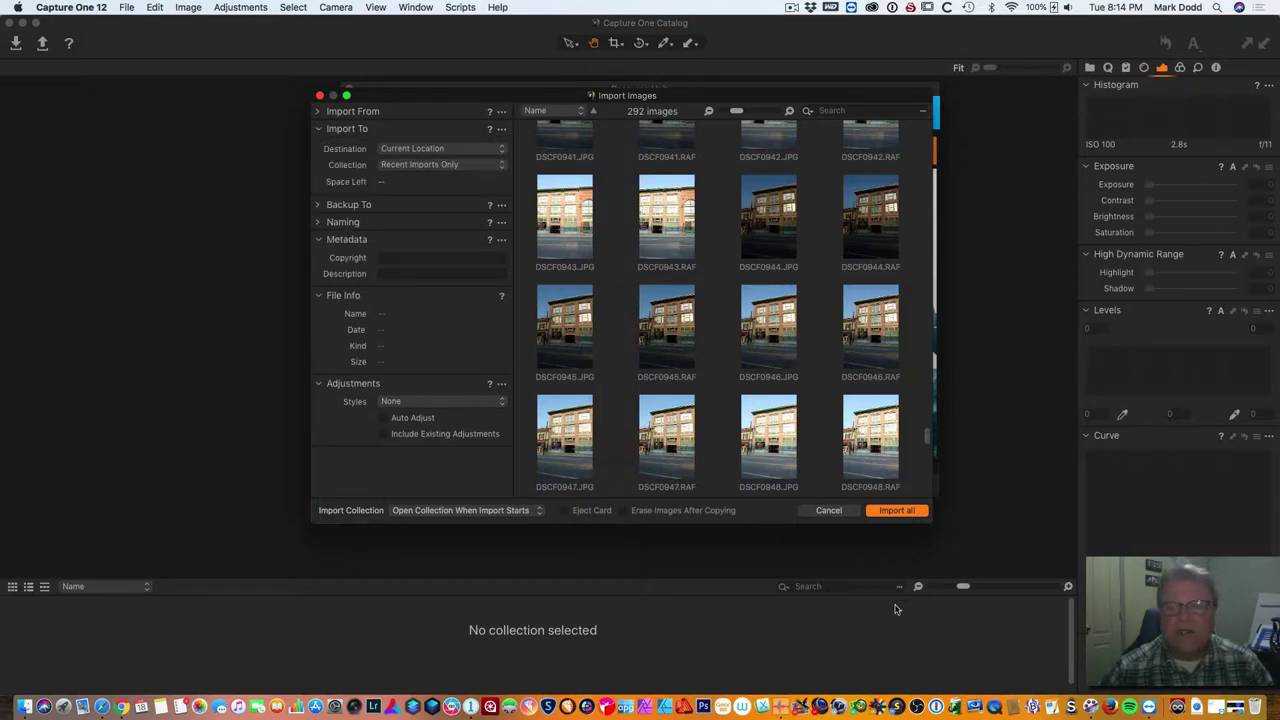
{"action": "left_click", "coordinate": [882, 512]}
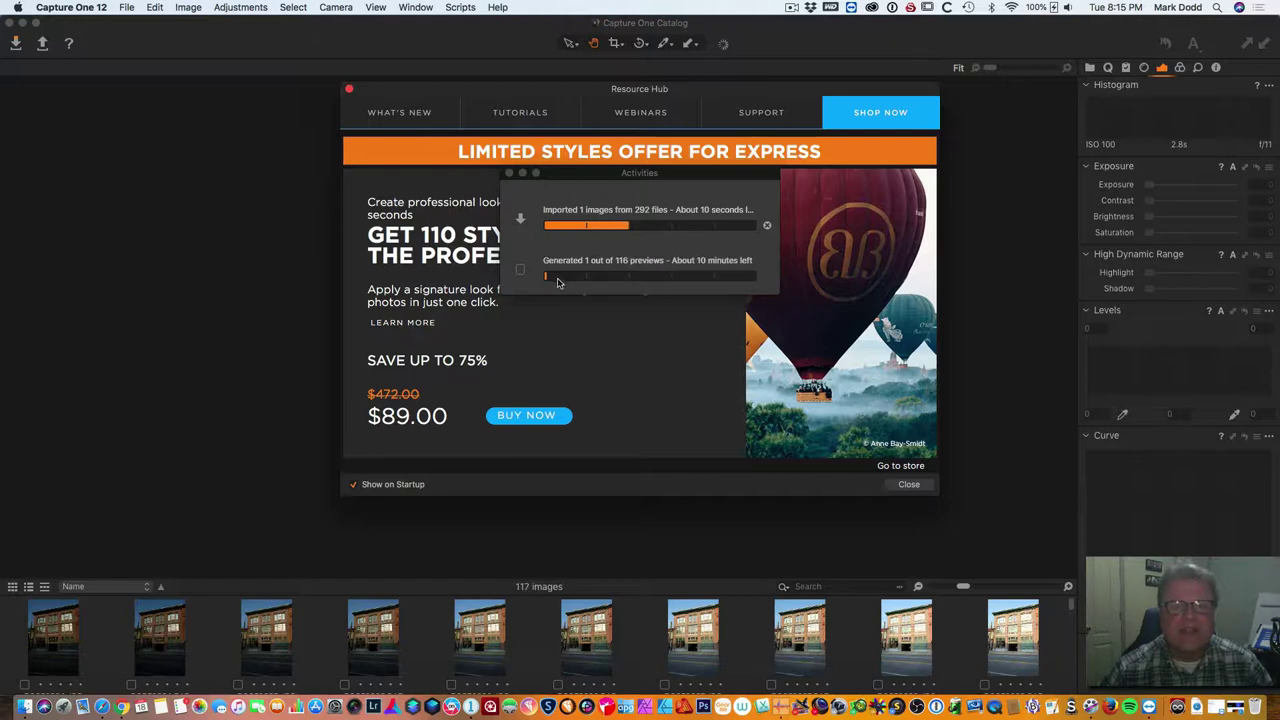
Step: Move the Activities window up, shift the Resource Hub down, then close the Resource Hub
{"action": "left_click_drag", "start_coordinate": [673, 176], "coordinate": [660, 26]}
{"action": "left_click", "coordinate": [800, 93]}
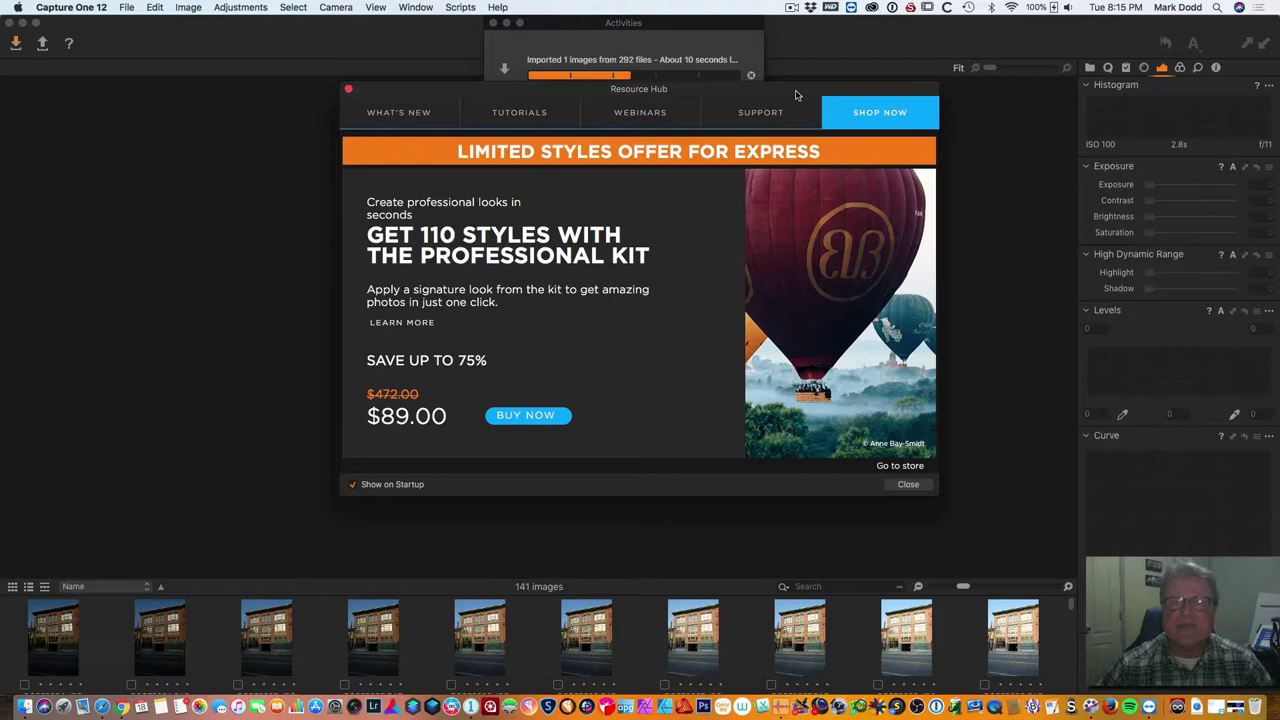
{"action": "left_click_drag", "start_coordinate": [797, 95], "coordinate": [788, 169]}
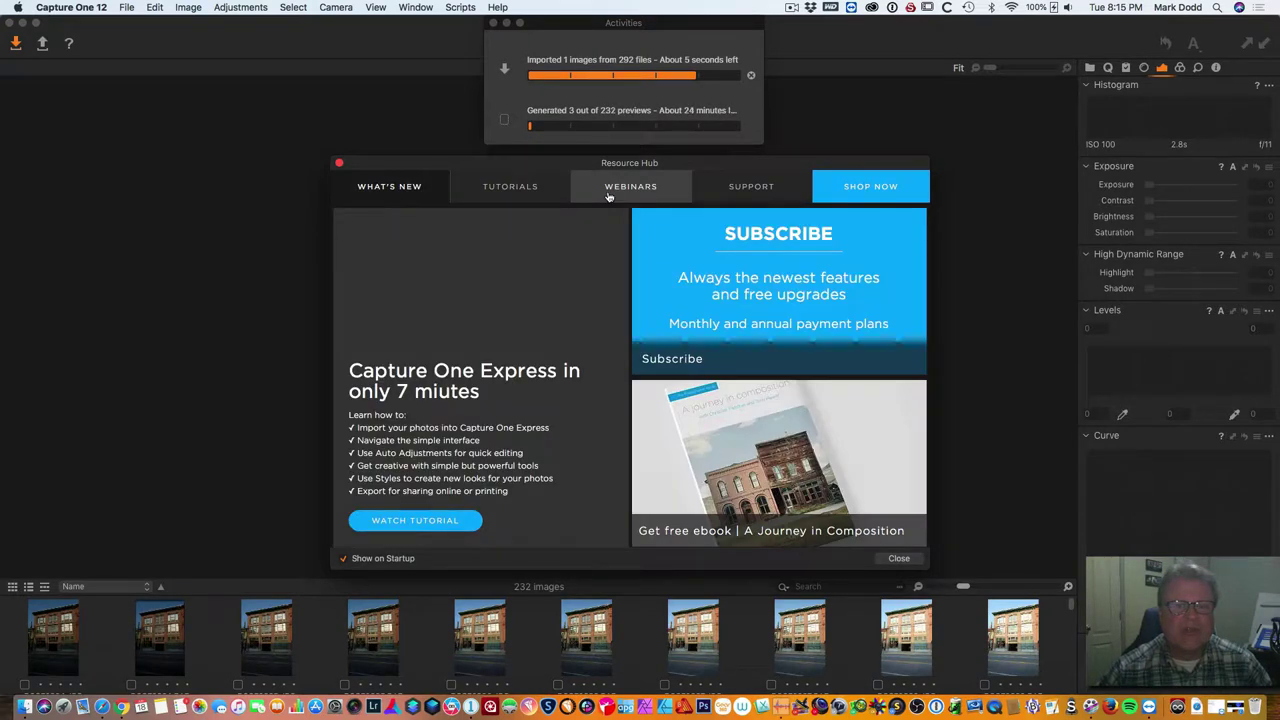
{"action": "left_click", "coordinate": [900, 559]}
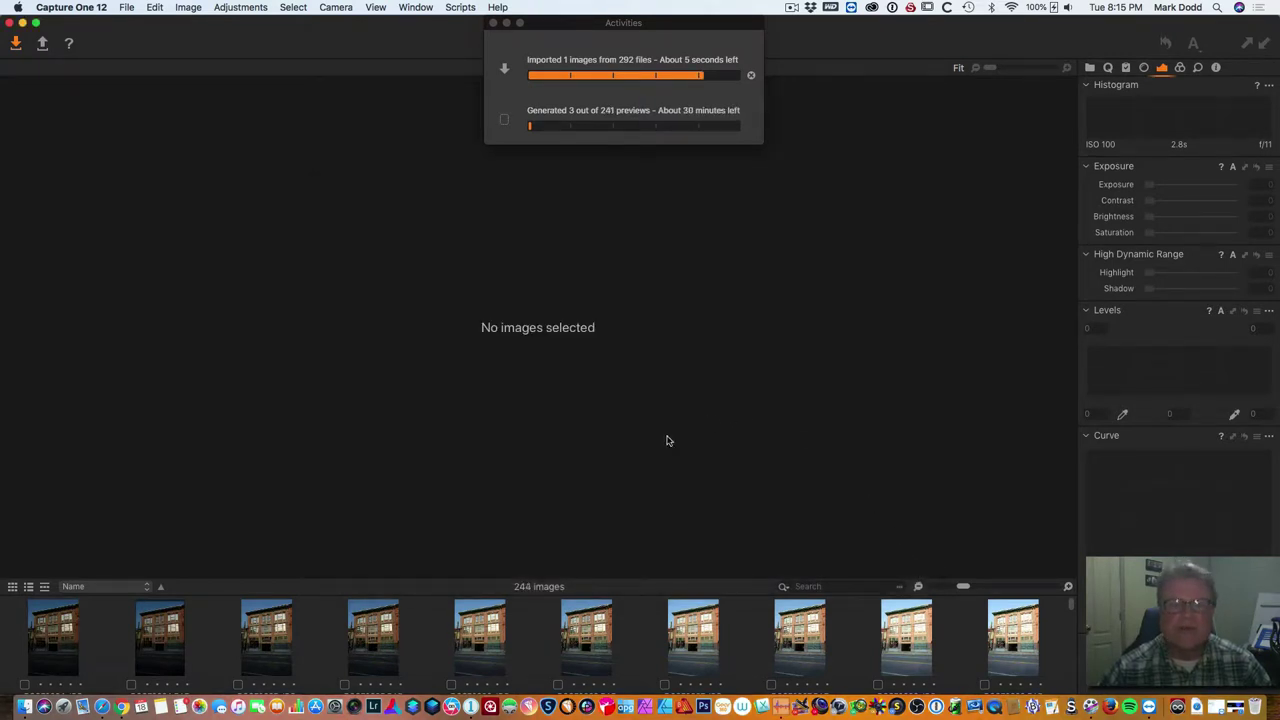
Step: View DSCF0825.RAF in the viewer and try the List, Filmstrip and Grid browser layouts
{"action": "left_click", "coordinate": [377, 627]}
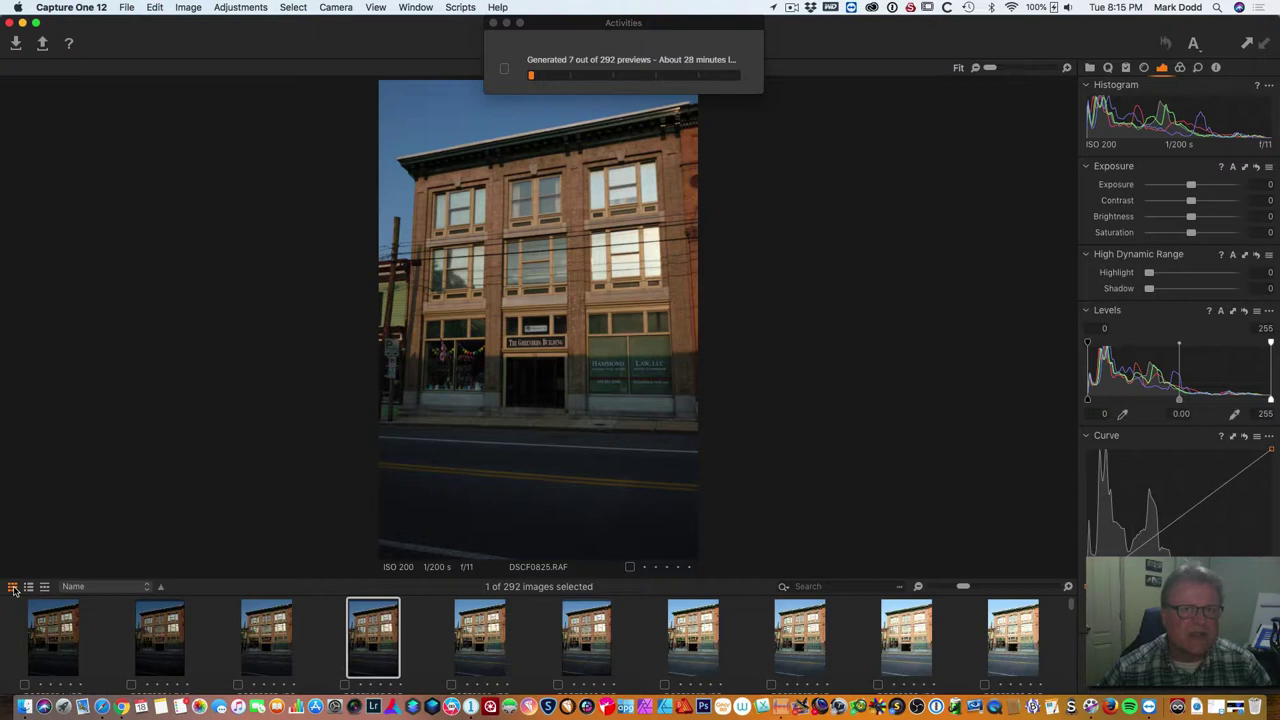
{"action": "left_click", "coordinate": [28, 587]}
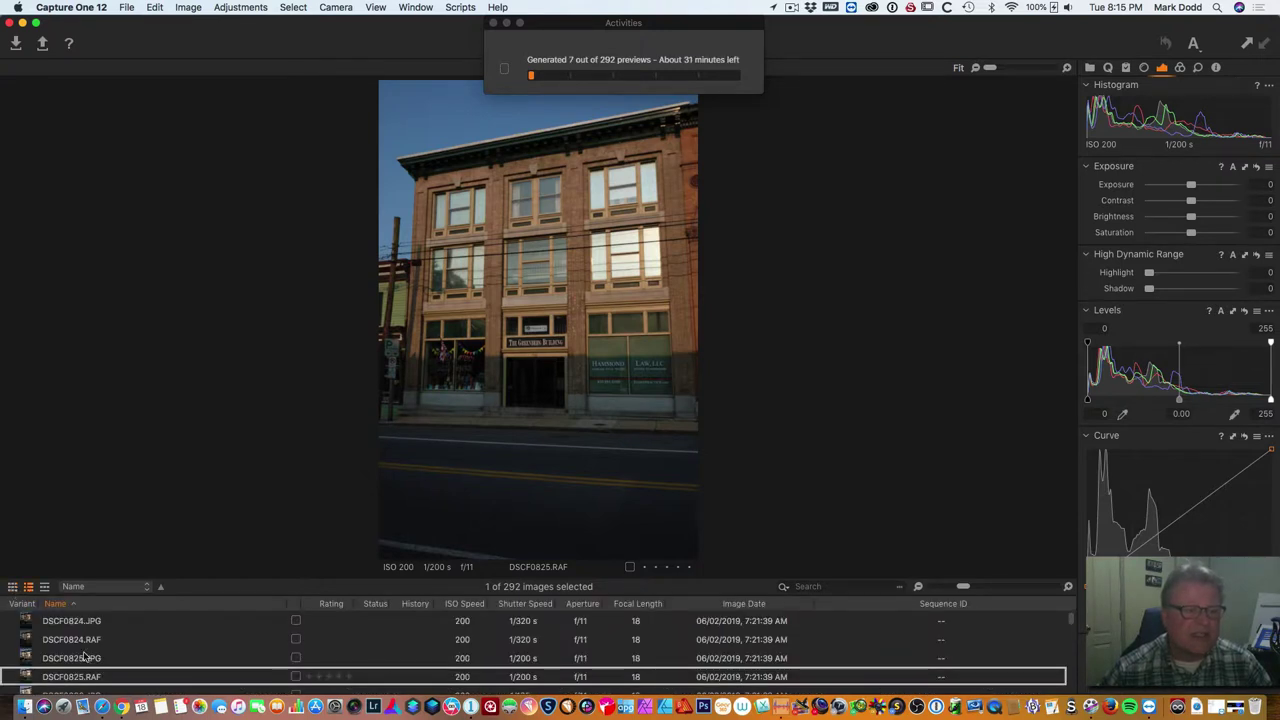
{"action": "left_click", "coordinate": [44, 587]}
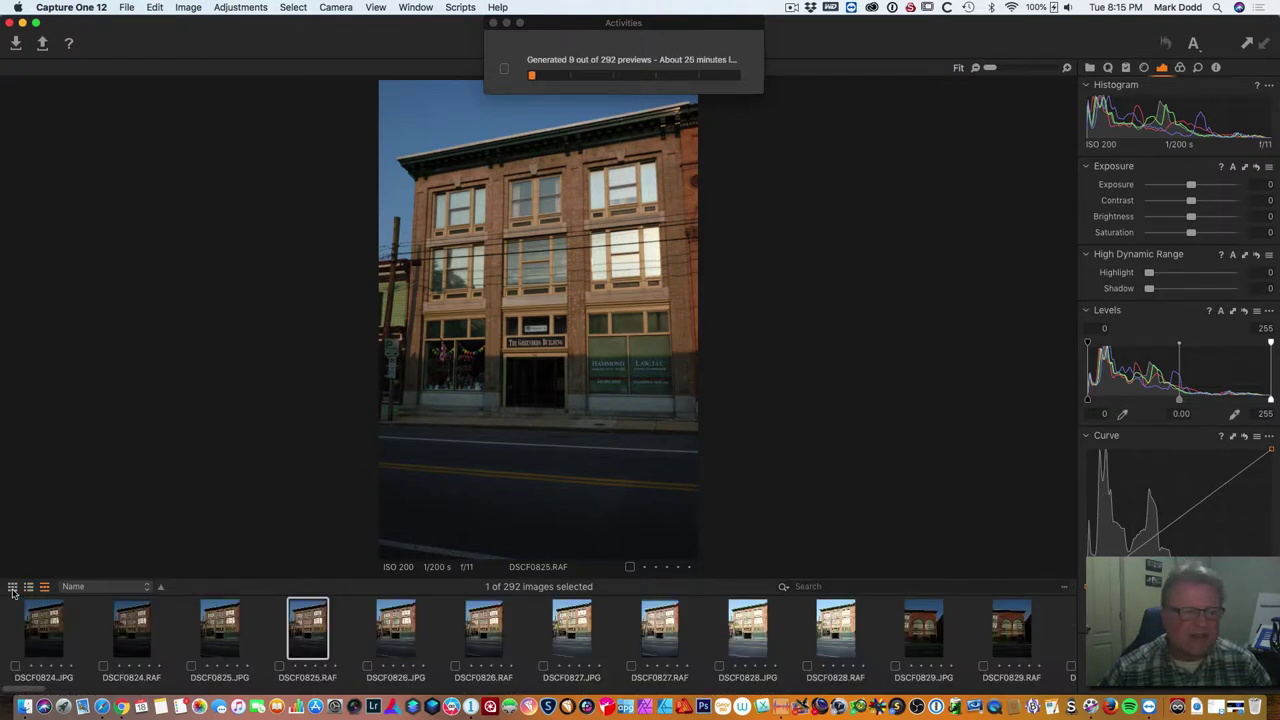
{"action": "left_click", "coordinate": [12, 587]}
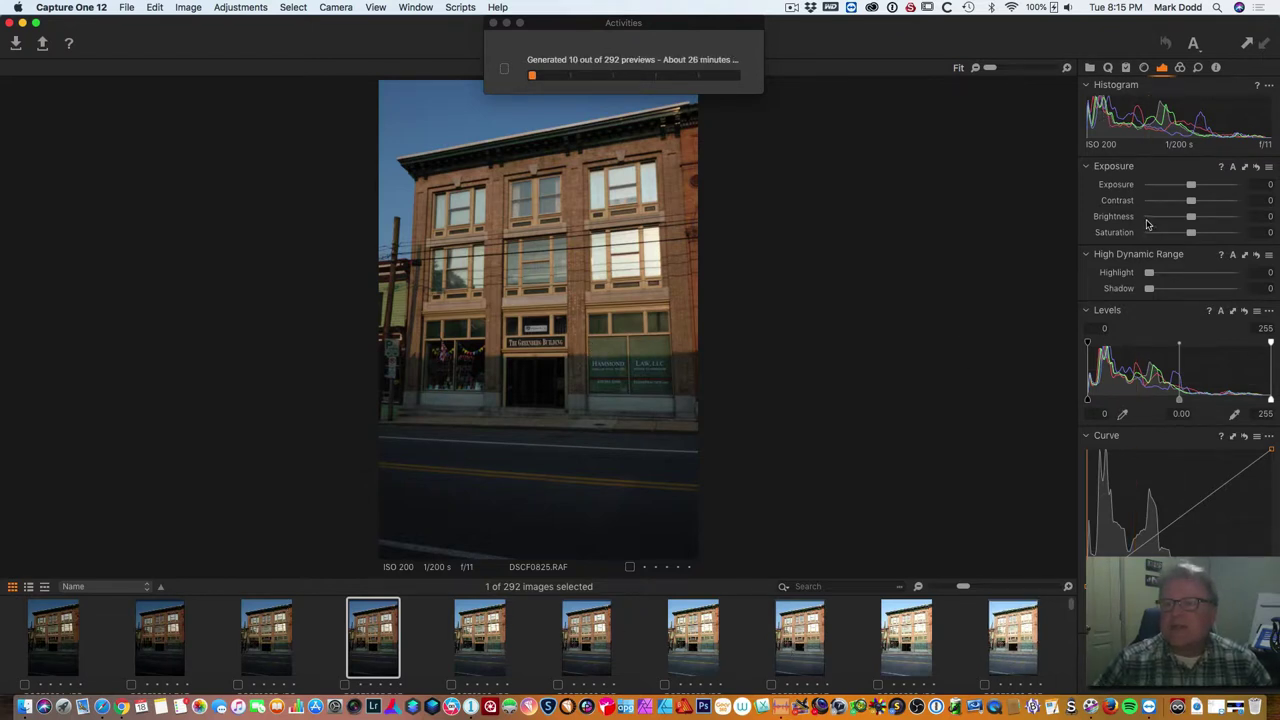
Step: Set Brightness on DSCF0825.RAF to -31
{"action": "scroll", "coordinate": [1147, 224], "scroll_direction": "up", "scroll_amount": 5}
{"action": "scroll", "coordinate": [1147, 224], "scroll_direction": "down", "scroll_amount": 3}
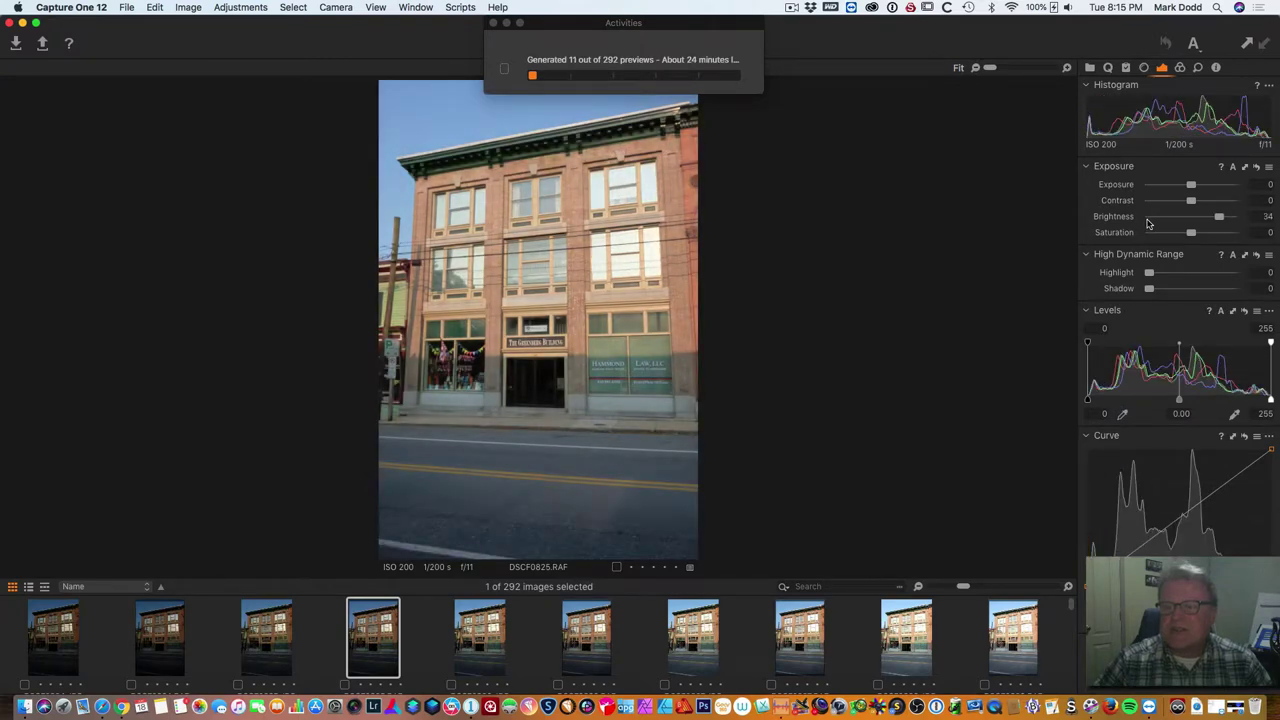
{"action": "scroll", "coordinate": [1147, 224], "scroll_direction": "down", "scroll_amount": 3}
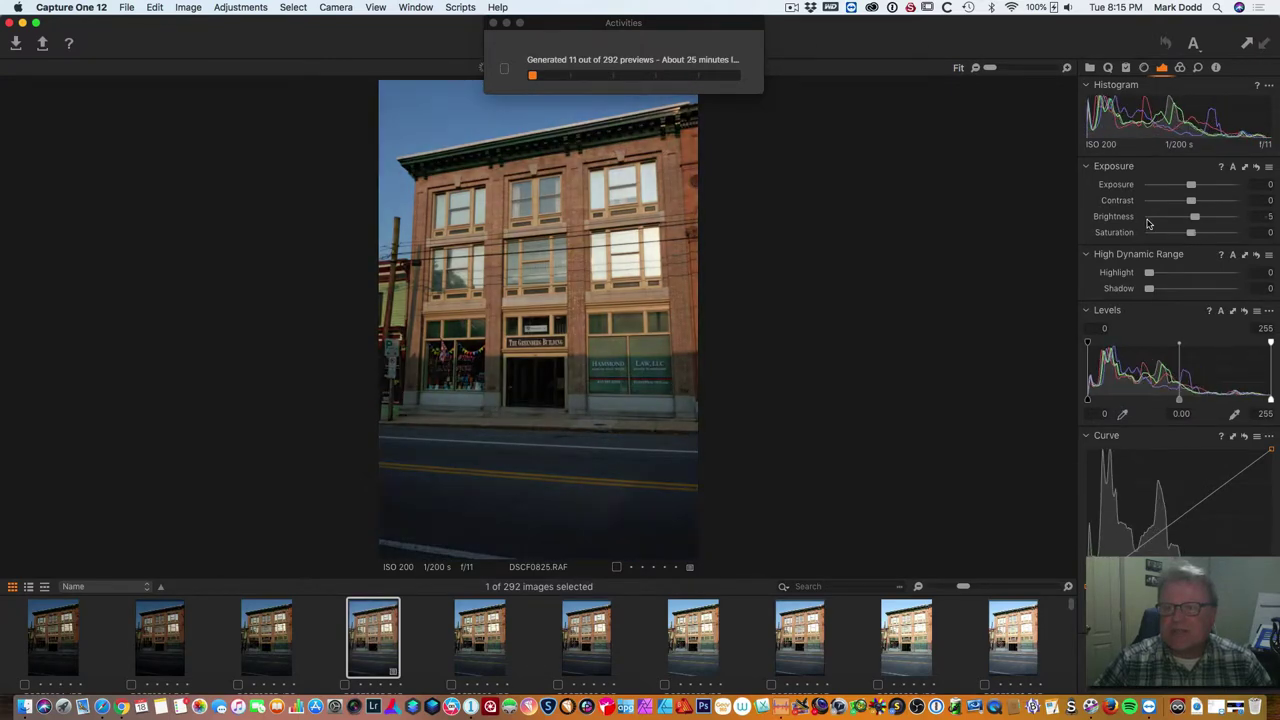
{"action": "scroll", "coordinate": [1147, 224], "scroll_direction": "up", "scroll_amount": 2}
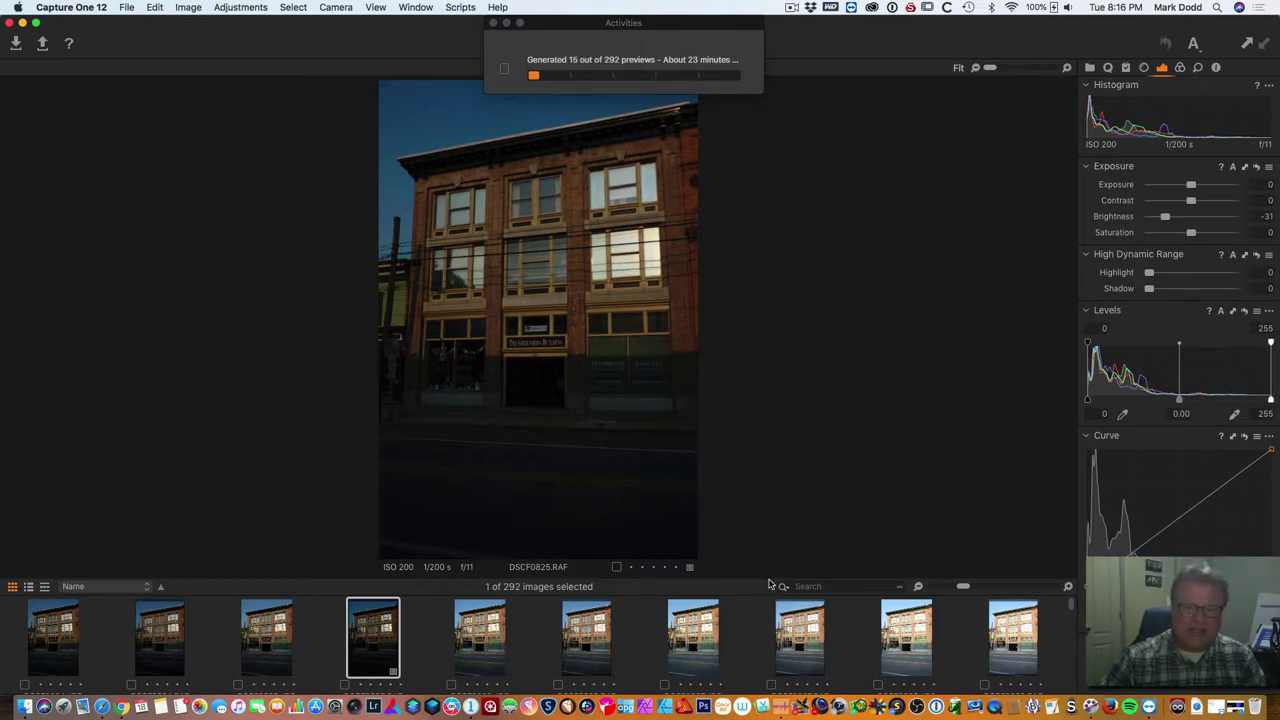
Step: In a larger filmstrip browser, give DSCF0825.JPG Exposure 1.16, Contrast -19, Brightness 32, Saturation -38
{"action": "left_click_drag", "start_coordinate": [768, 577], "coordinate": [760, 507]}
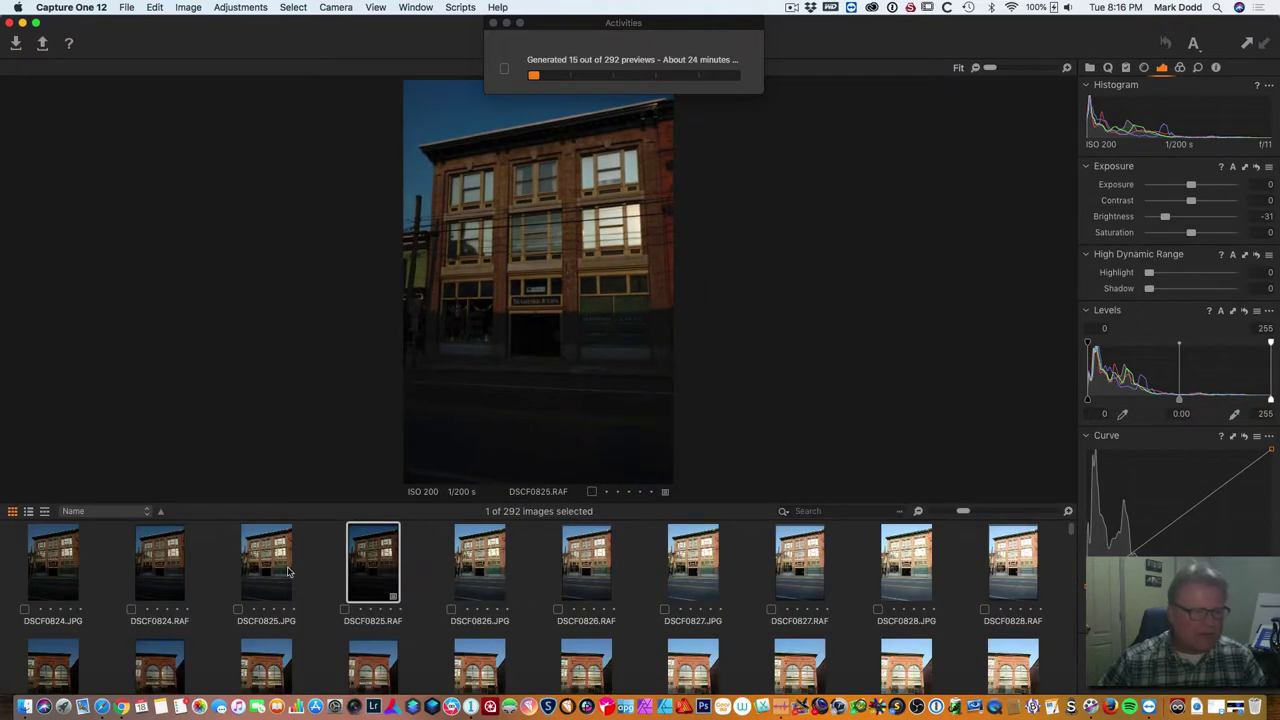
{"action": "left_click", "coordinate": [44, 513]}
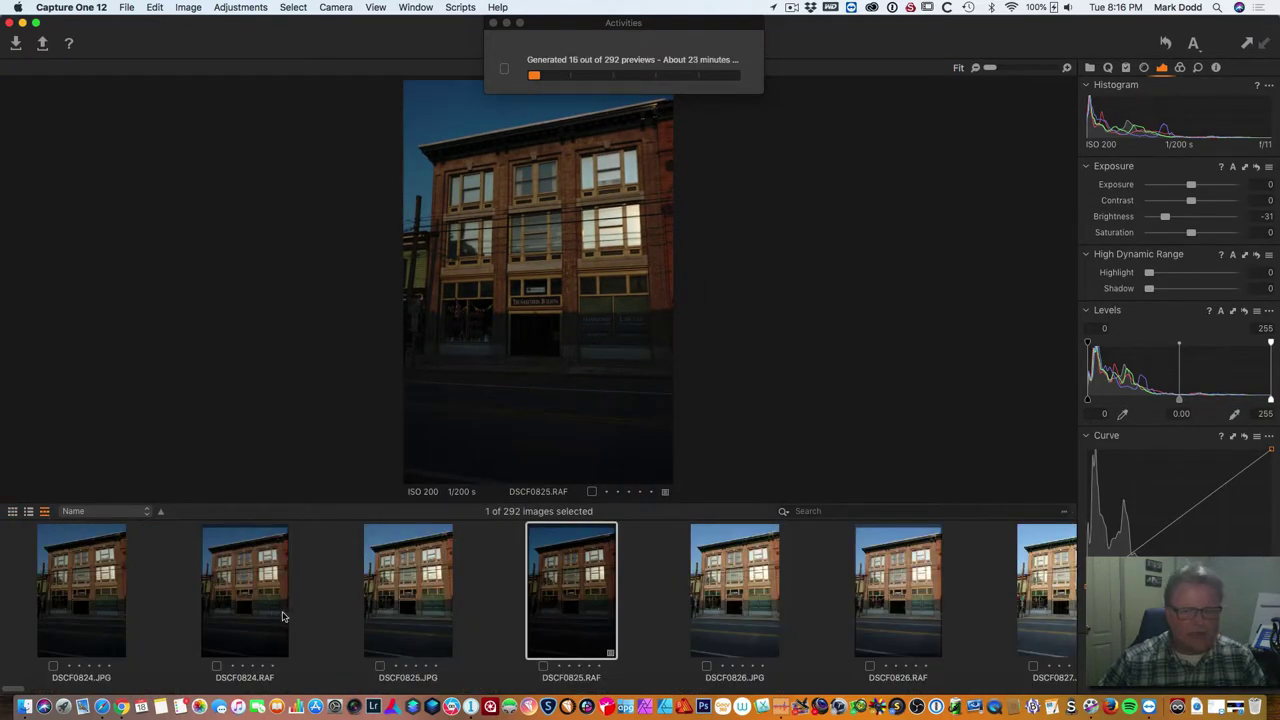
{"action": "left_click", "coordinate": [419, 598]}
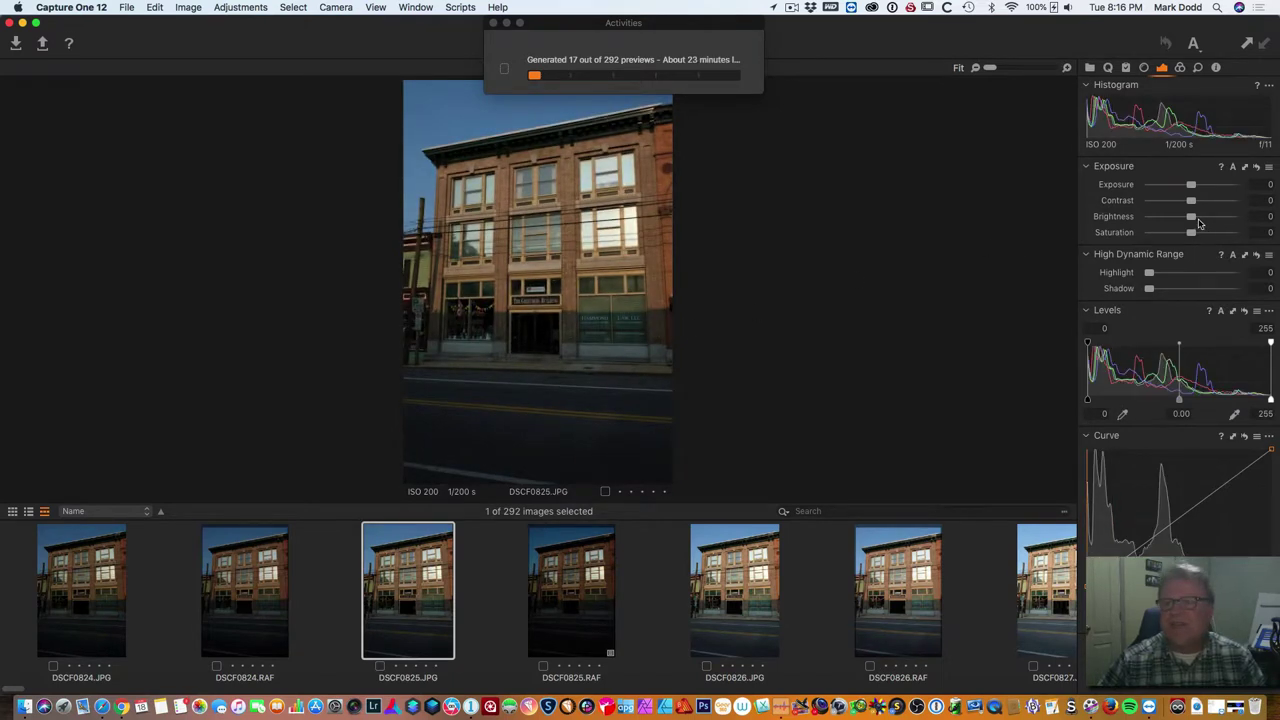
{"action": "mouse_move", "coordinate": [1191, 217]}
{"action": "left_mouse_down"}
{"action": "mouse_move", "coordinate": [1178, 217]}
{"action": "mouse_move", "coordinate": [1205, 188]}
{"action": "mouse_move", "coordinate": [1175, 200]}
{"action": "mouse_move", "coordinate": [1217, 218]}
{"action": "mouse_move", "coordinate": [1175, 232]}
{"action": "left_mouse_up"}
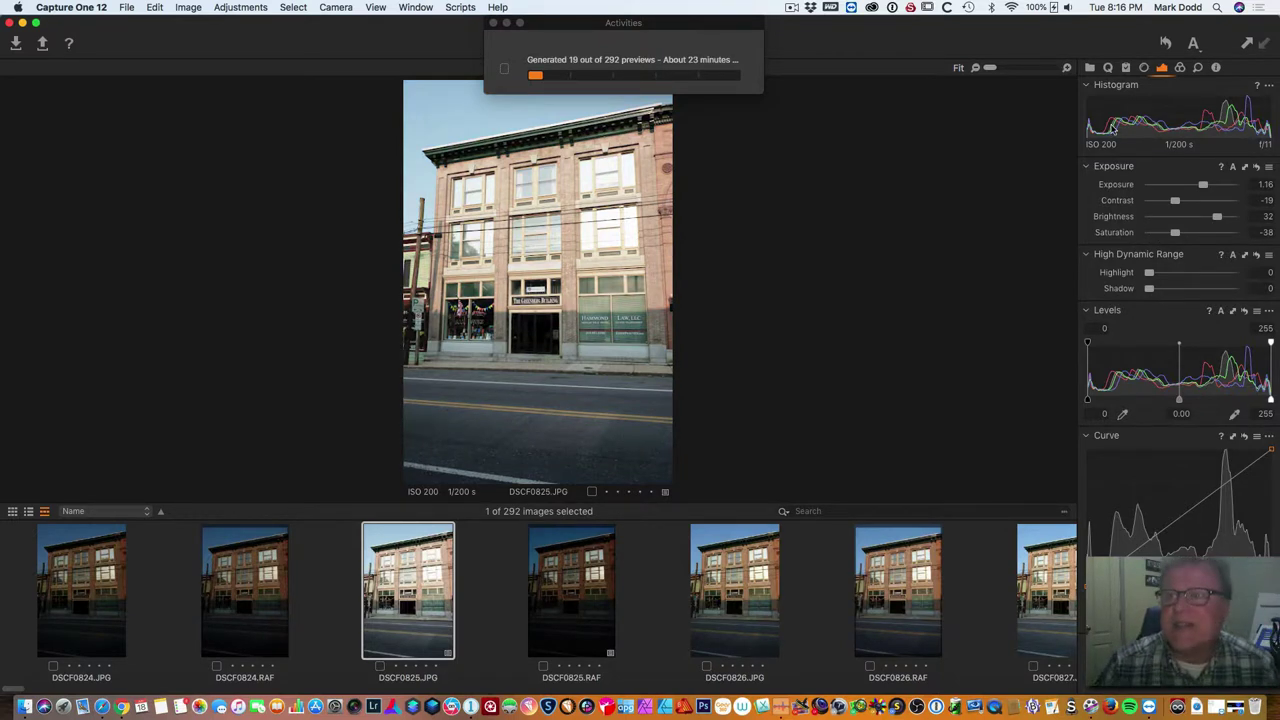
Step: Return from the Library tab to the Quick tab, then minimize the Capture One window
{"action": "left_click", "coordinate": [1090, 67]}
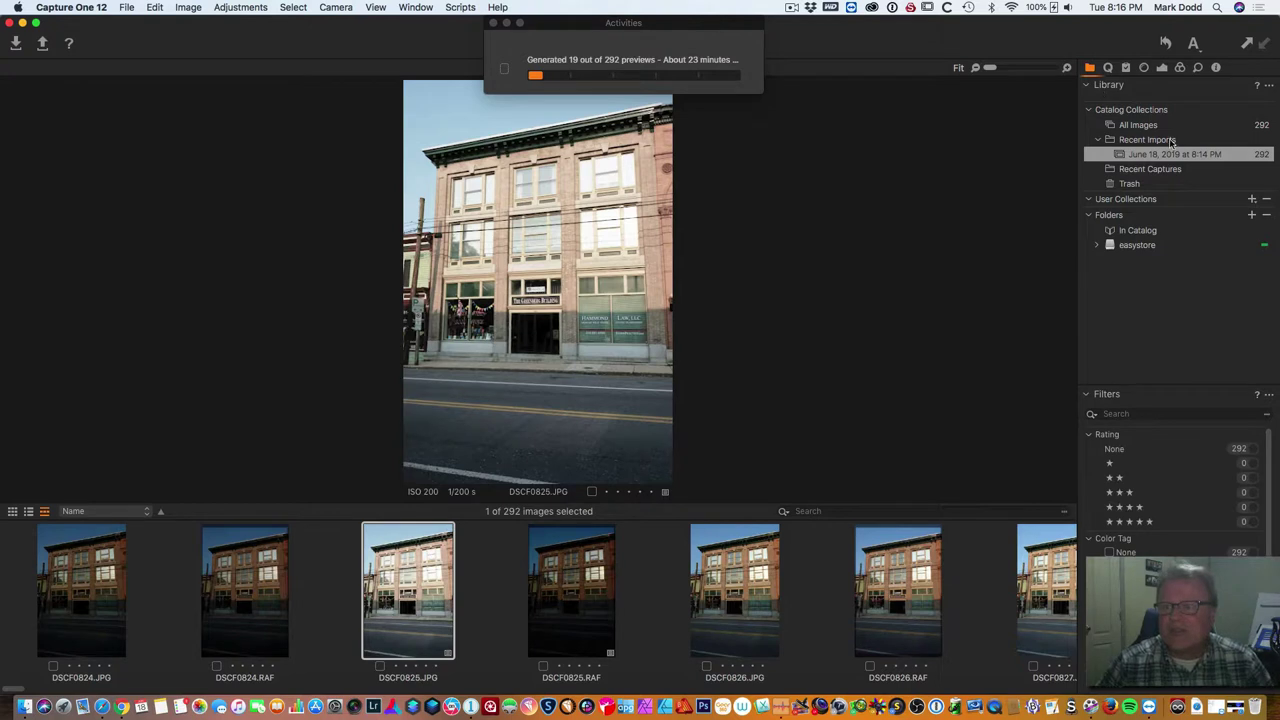
{"action": "left_click", "coordinate": [1108, 68]}
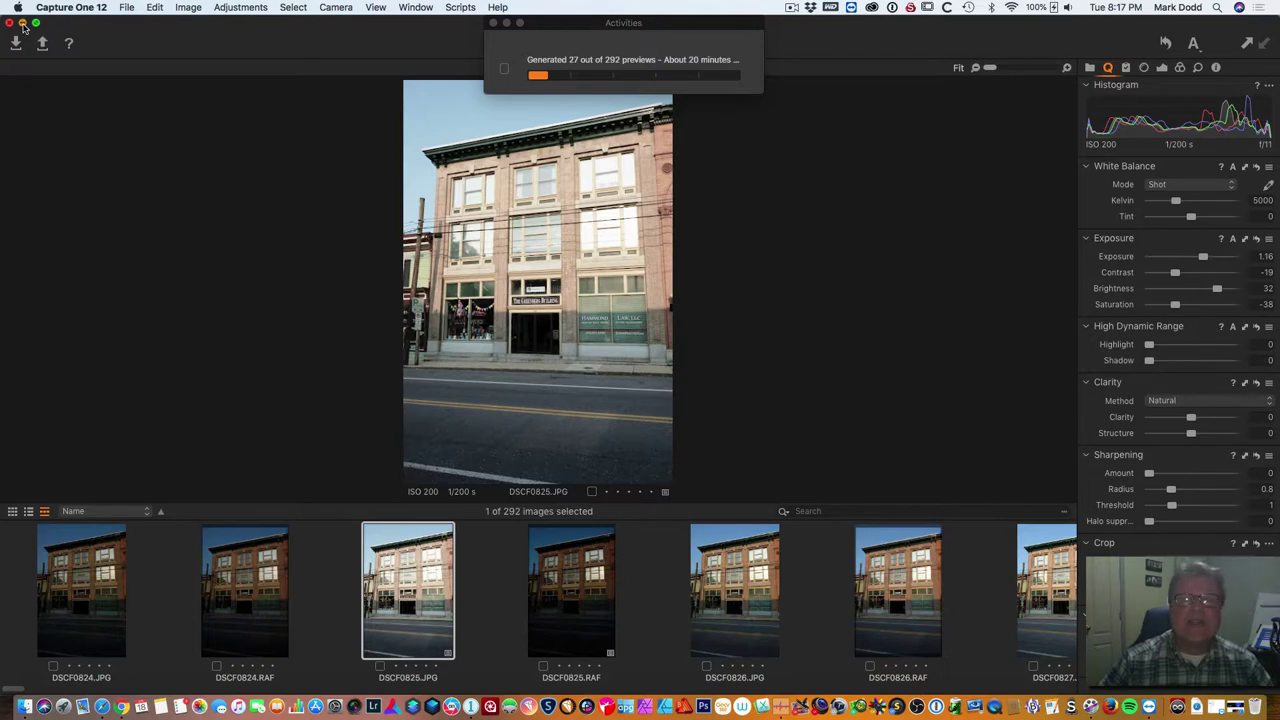
{"action": "left_click", "coordinate": [22, 23]}
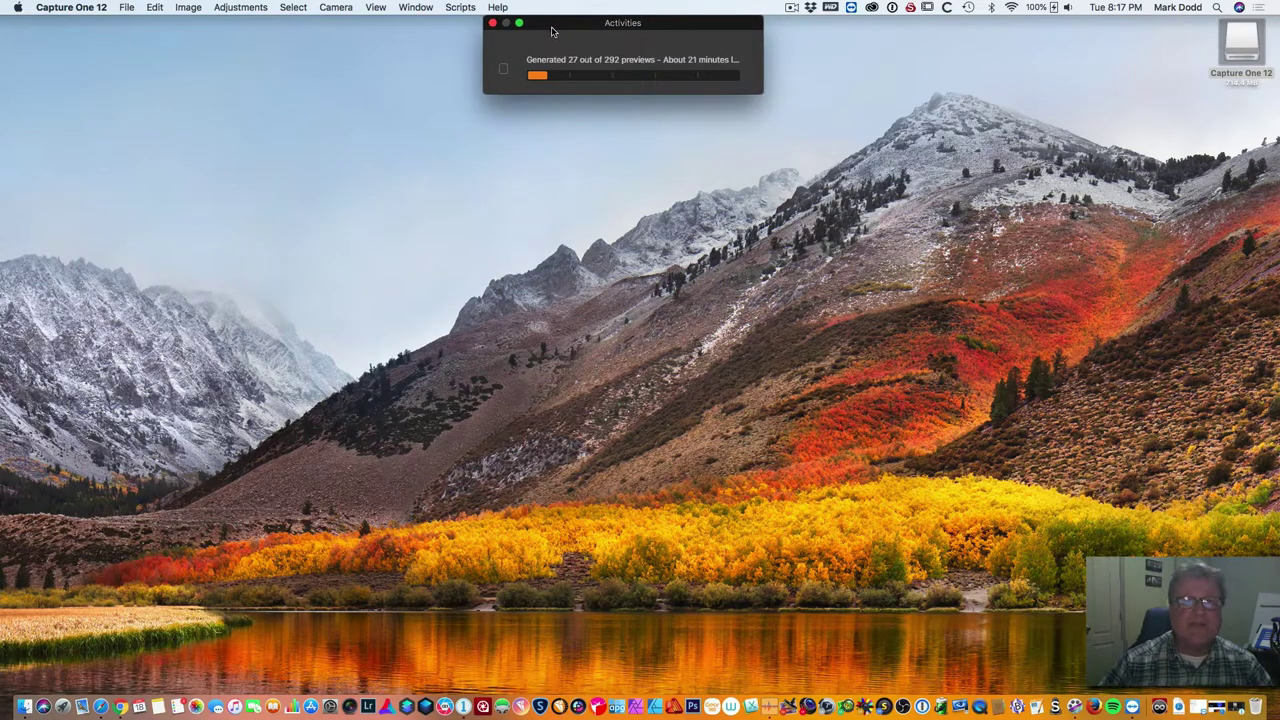
Step: Bring up Safari and scroll down to the Capture One Pro Fujifilm 12 section
{"action": "left_click", "coordinate": [99, 707]}
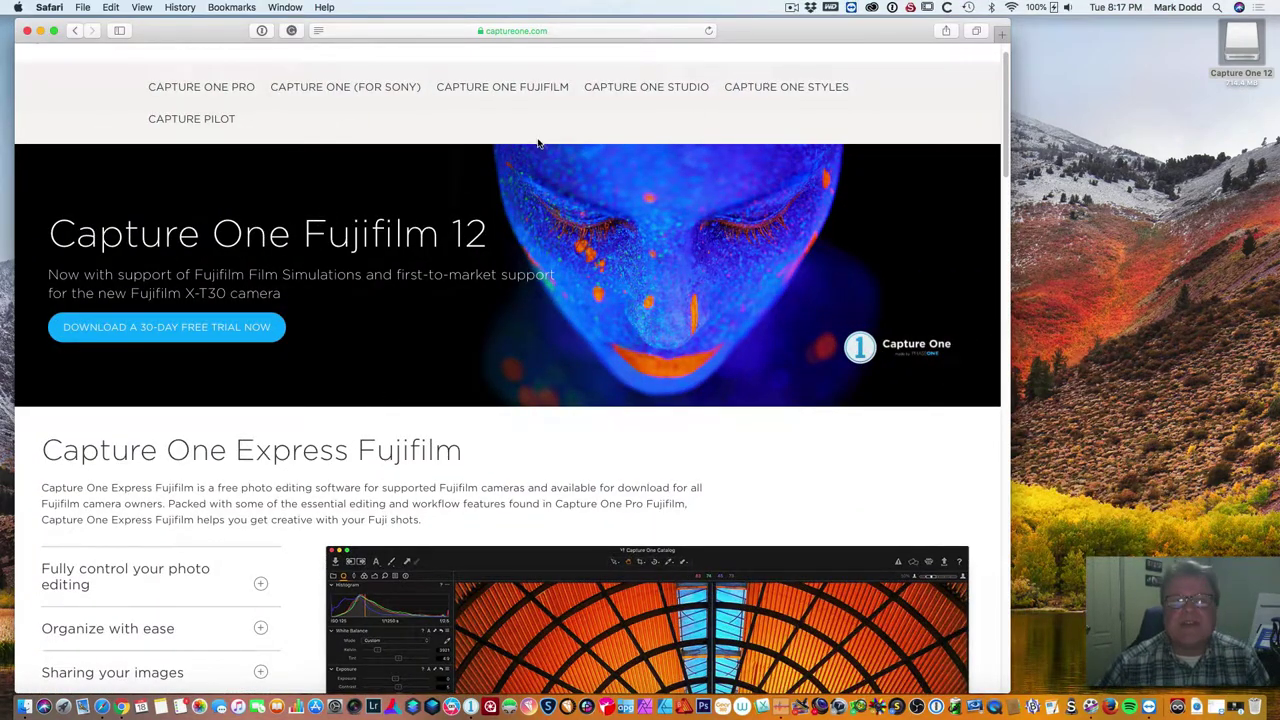
{"action": "scroll", "coordinate": [350, 177], "scroll_direction": "down", "scroll_amount": 1}
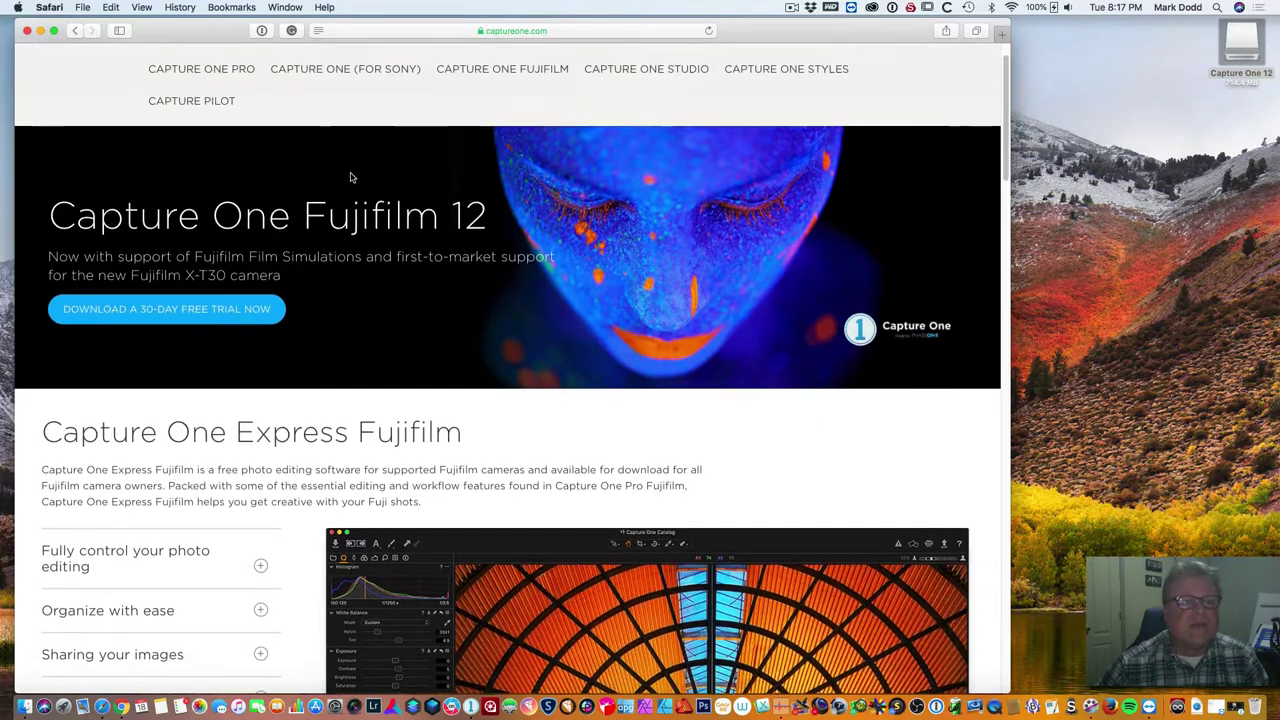
{"action": "scroll", "coordinate": [350, 177], "scroll_direction": "down", "scroll_amount": 5}
{"action": "scroll", "coordinate": [350, 177], "scroll_direction": "down", "scroll_amount": 5}
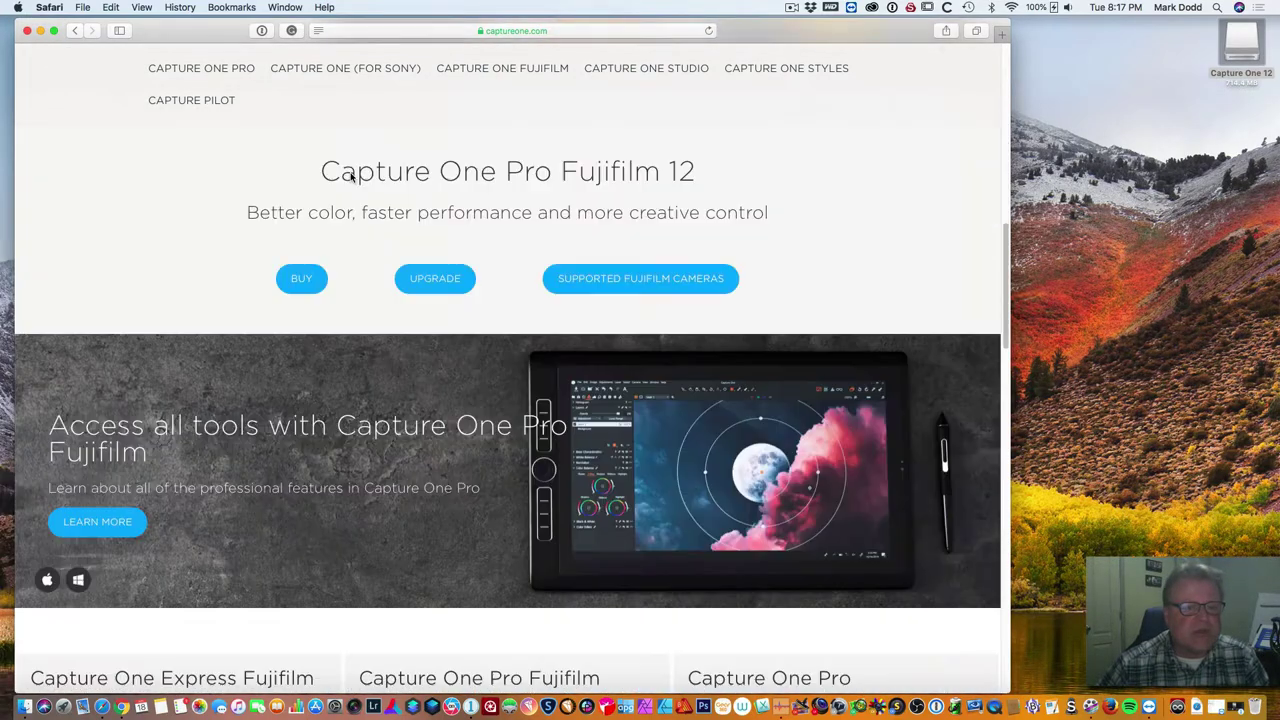
Step: Open the Pro Fujifilm 12 BUY page showing $109–$247 licenses or an $8 monthly subscription
{"action": "left_click", "coordinate": [300, 280]}
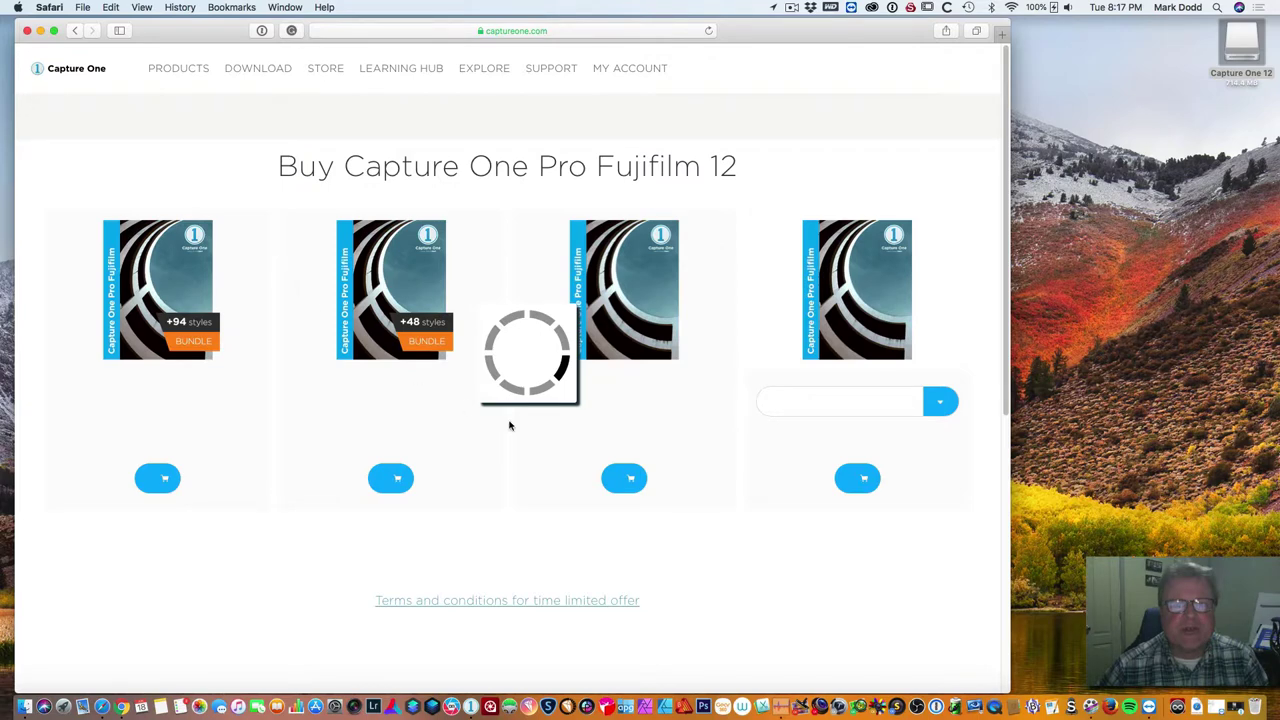
{"action": "scroll", "coordinate": [477, 323], "scroll_direction": "down", "scroll_amount": 5}
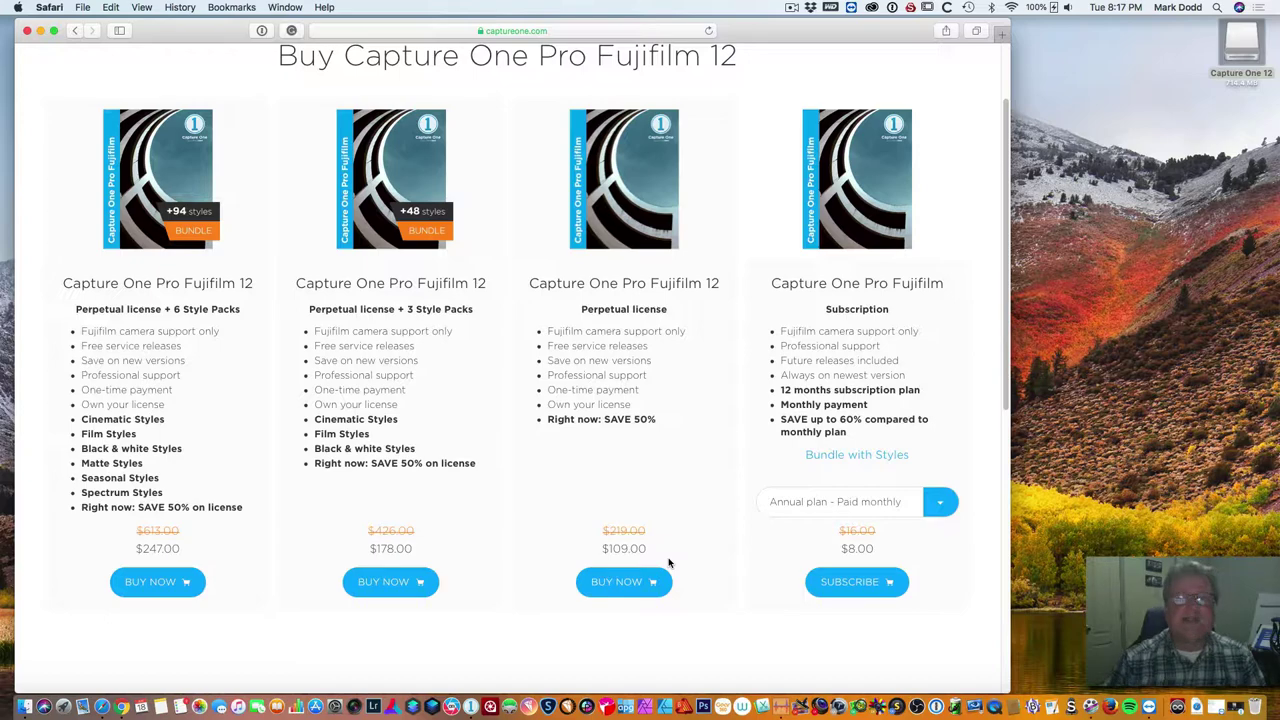
{"action": "scroll", "coordinate": [665, 521], "scroll_direction": "down", "scroll_amount": 10}
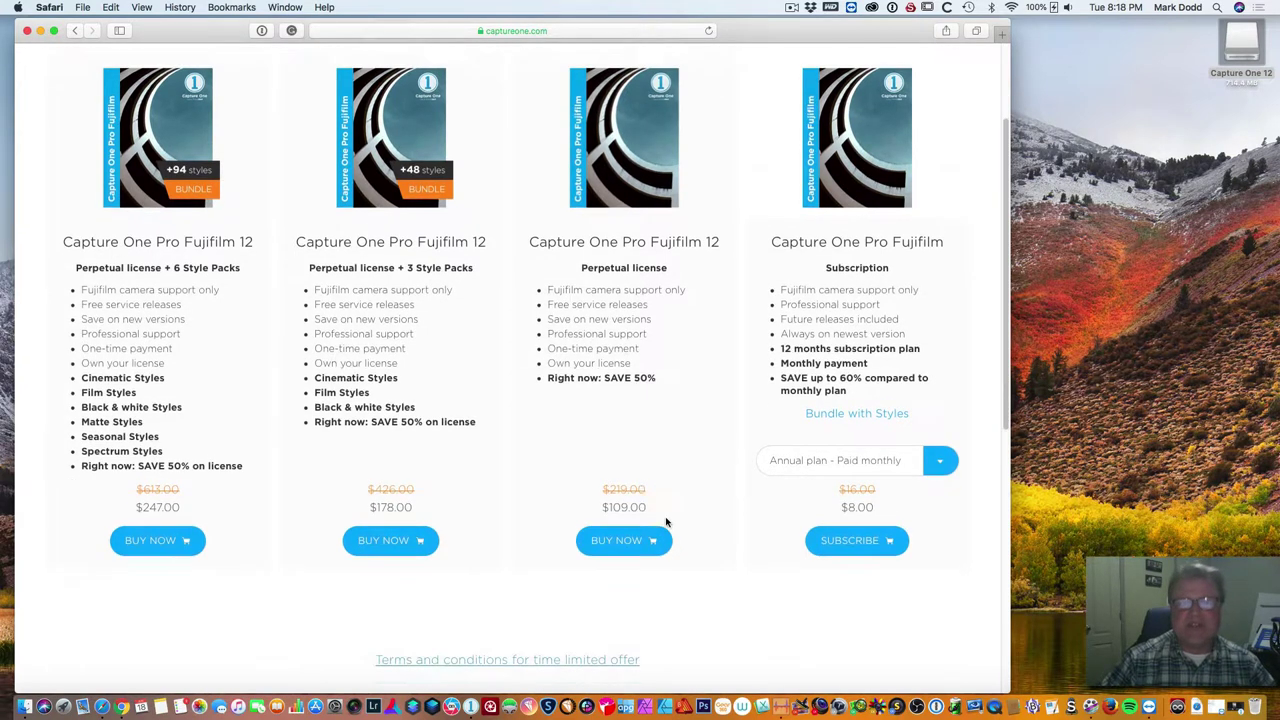
{"action": "scroll", "coordinate": [665, 521], "scroll_direction": "up", "scroll_amount": 10}
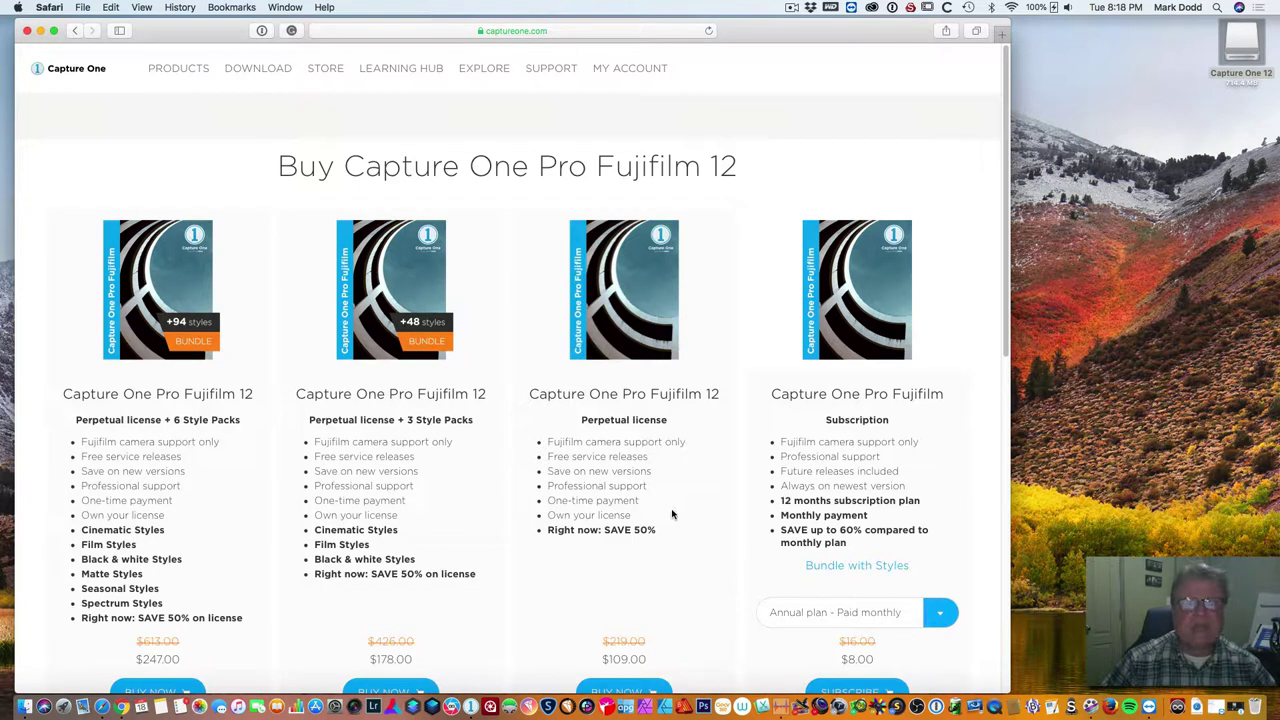
{"action": "scroll", "coordinate": [669, 494], "scroll_direction": "down", "scroll_amount": 2}
{"action": "scroll", "coordinate": [670, 496], "scroll_direction": "up", "scroll_amount": 2}
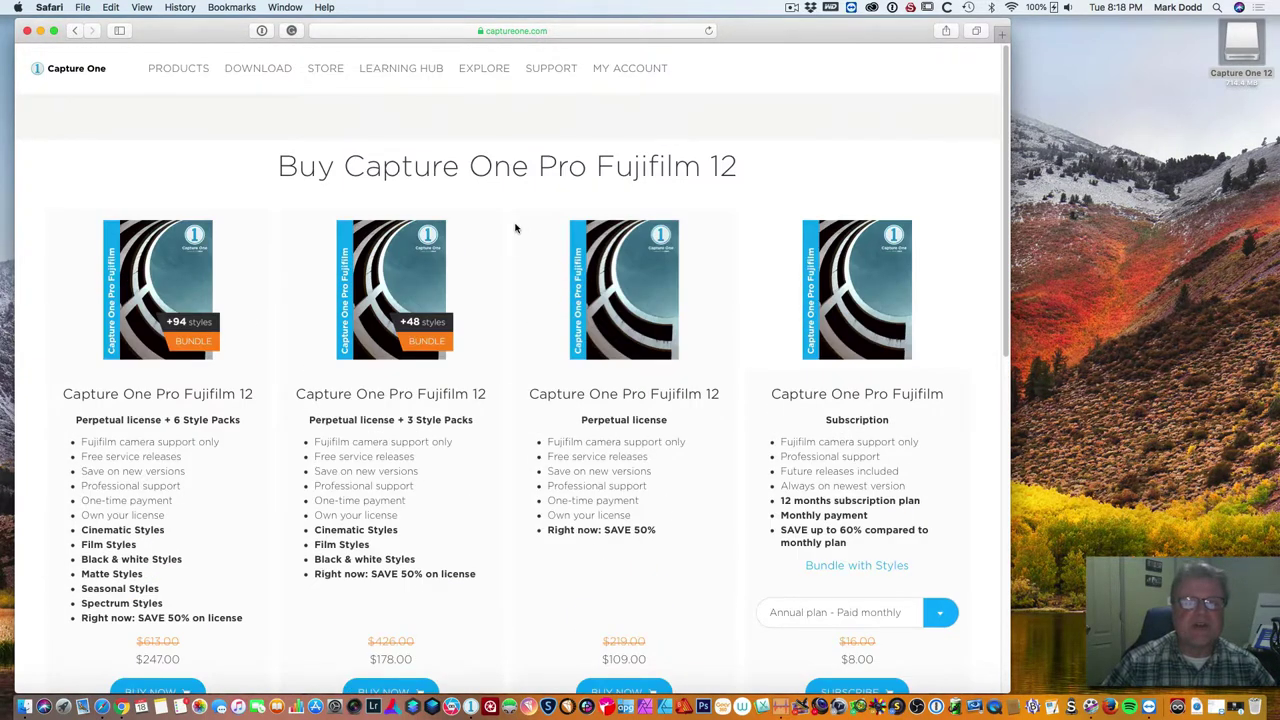
Step: Open the site's STORE and scroll through the Pro 12, Pro Fujifilm and Pro (for Sony) prices
{"action": "left_click", "coordinate": [325, 70]}
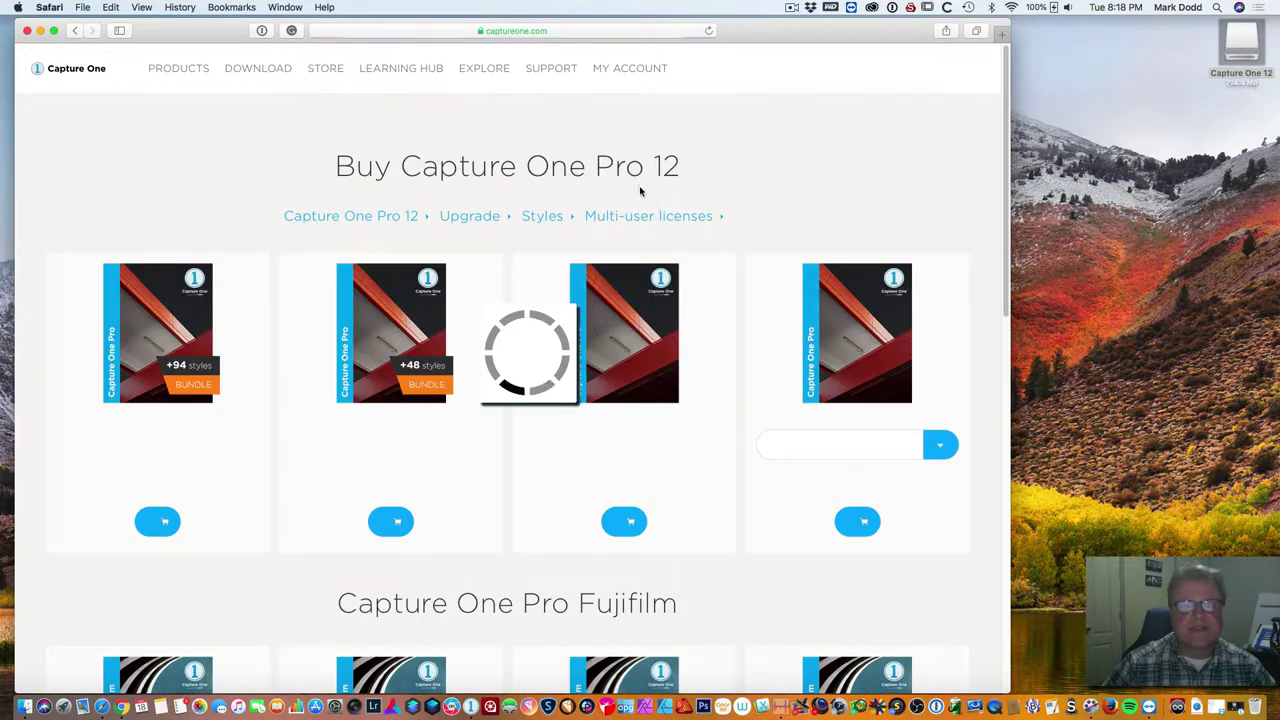
{"action": "scroll", "coordinate": [806, 194], "scroll_direction": "down", "scroll_amount": 5}
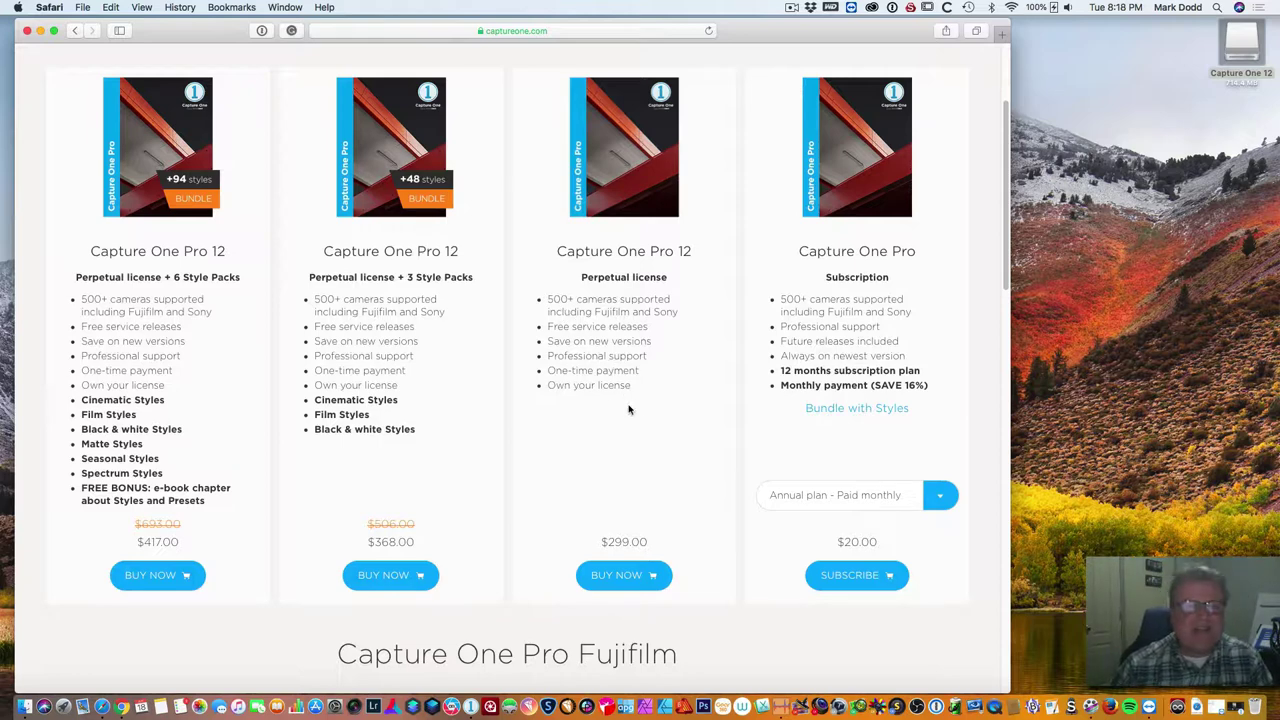
{"action": "scroll", "coordinate": [622, 414], "scroll_direction": "down", "scroll_amount": 5}
{"action": "scroll", "coordinate": [620, 414], "scroll_direction": "down", "scroll_amount": 3}
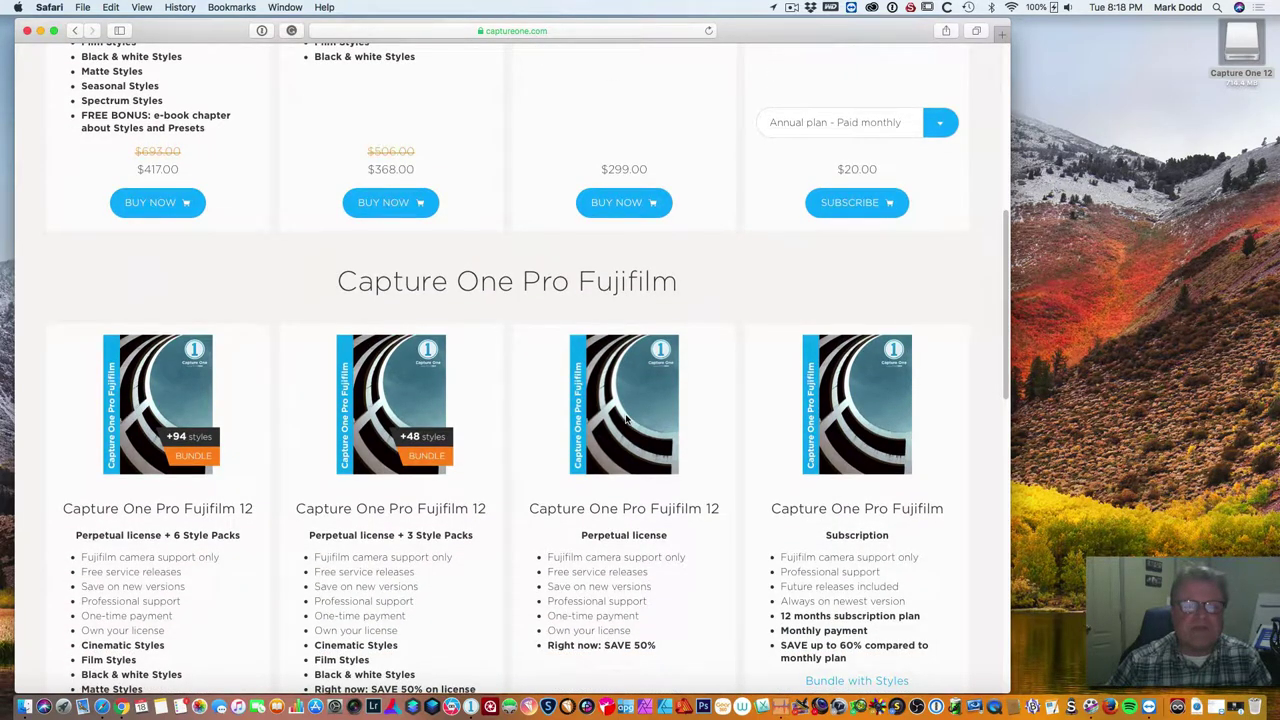
{"action": "scroll", "coordinate": [625, 418], "scroll_direction": "down", "scroll_amount": 2}
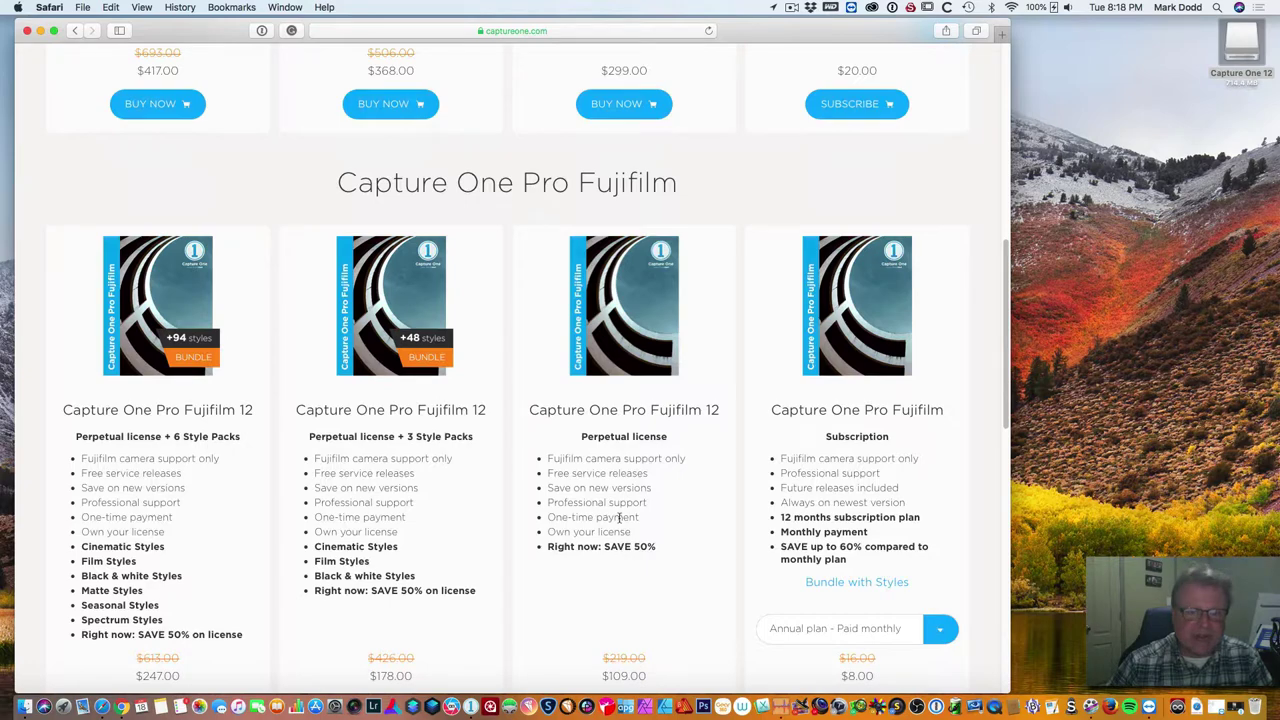
{"action": "scroll", "coordinate": [610, 540], "scroll_direction": "down", "scroll_amount": 10}
{"action": "scroll", "coordinate": [617, 515], "scroll_direction": "down", "scroll_amount": 1}
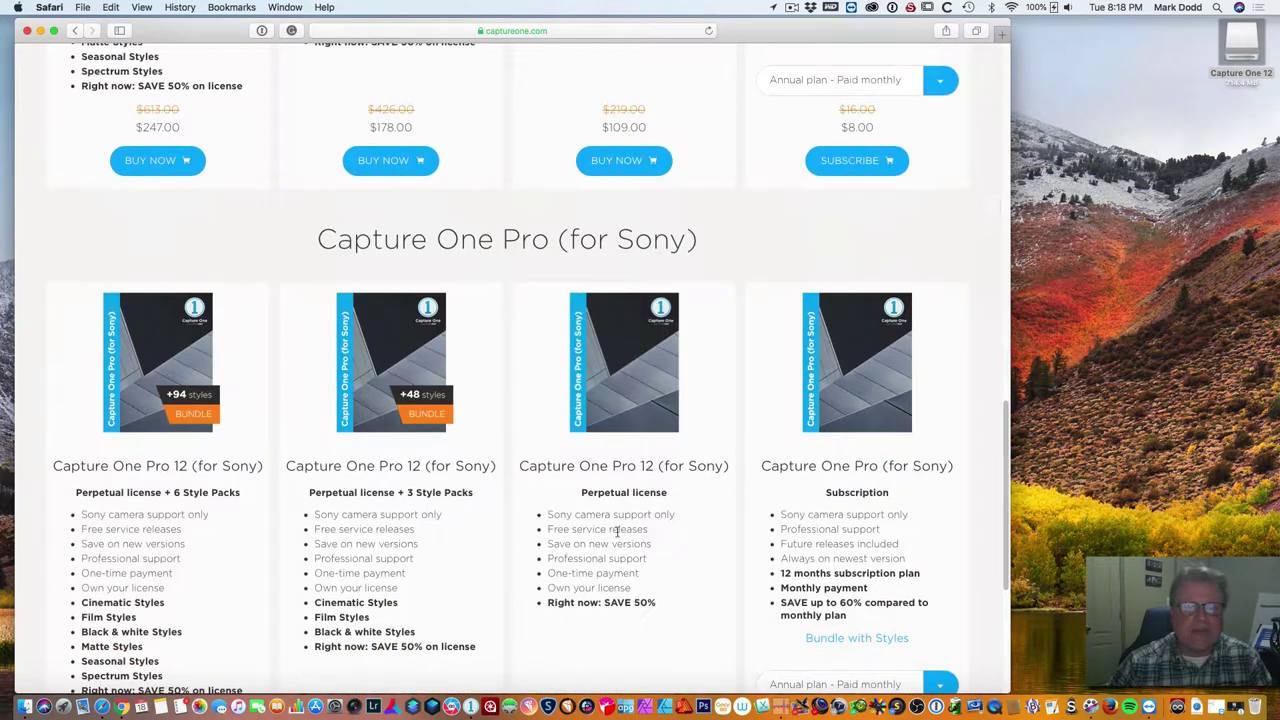
{"action": "scroll", "coordinate": [640, 577], "scroll_direction": "down", "scroll_amount": 4}
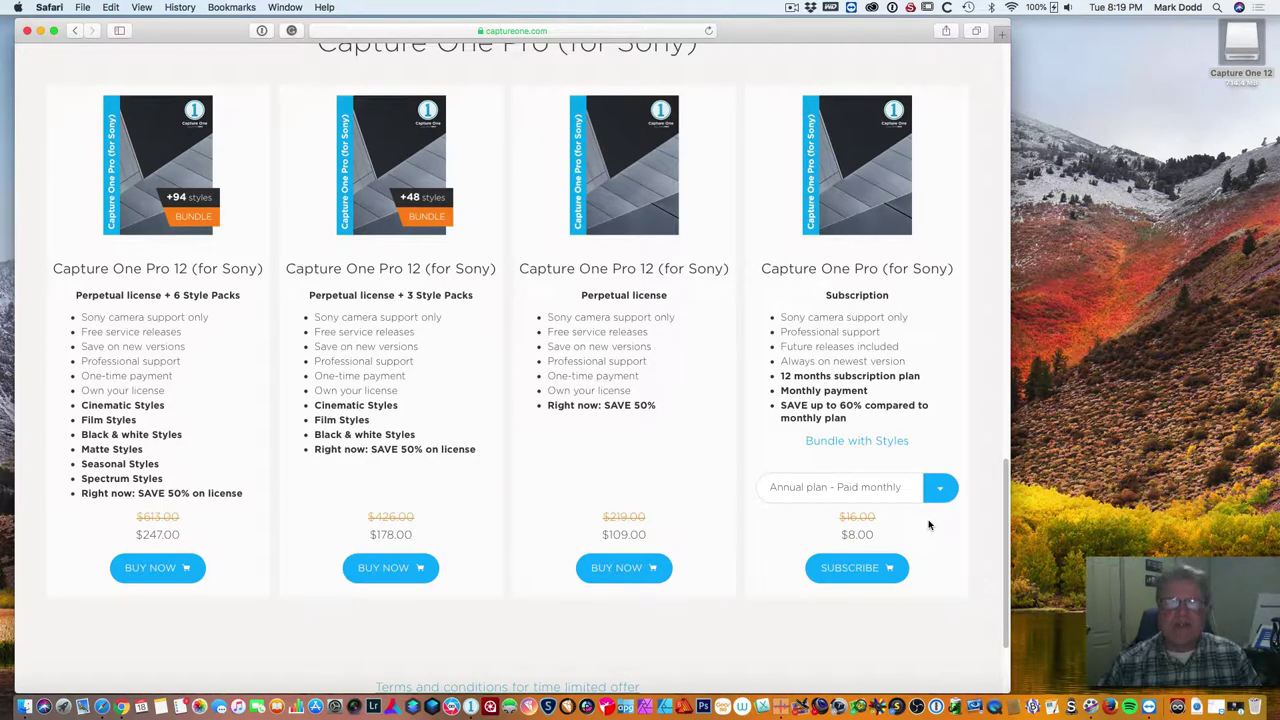
{"action": "scroll", "coordinate": [928, 524], "scroll_direction": "up", "scroll_amount": 10}
{"action": "scroll", "coordinate": [928, 524], "scroll_direction": "down", "scroll_amount": 5}
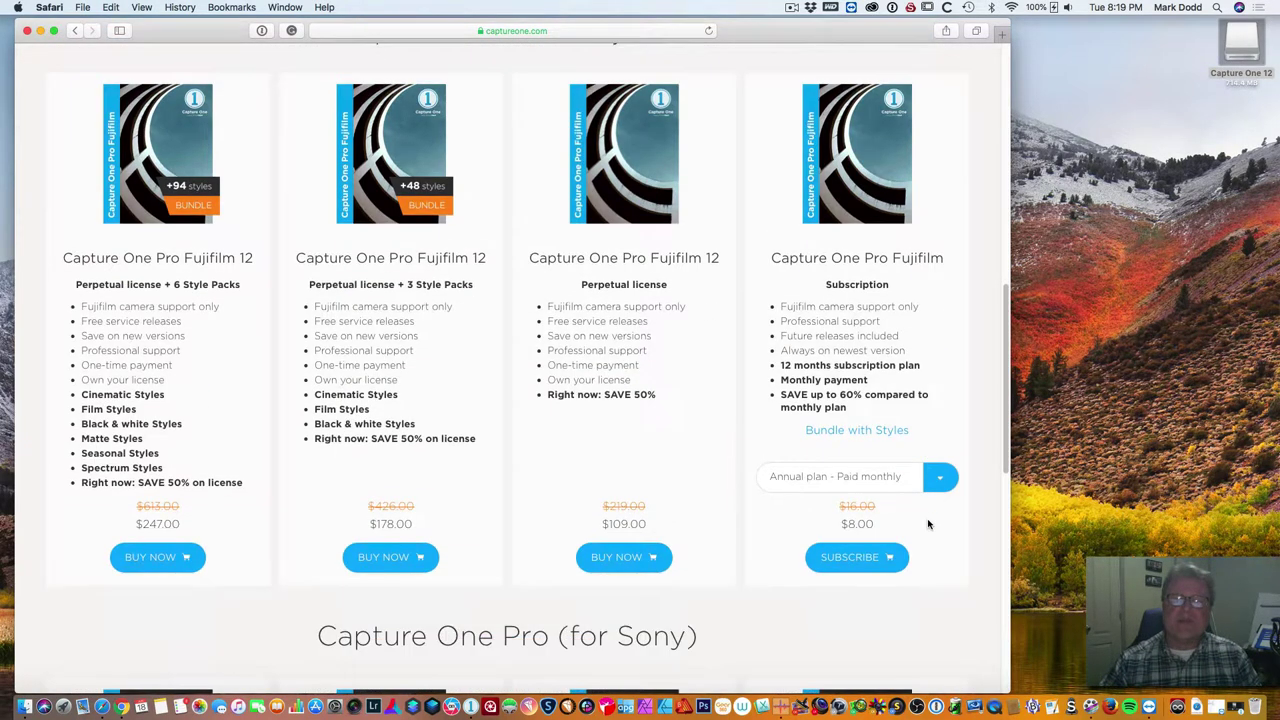
{"action": "scroll", "coordinate": [925, 522], "scroll_direction": "up", "scroll_amount": 6}
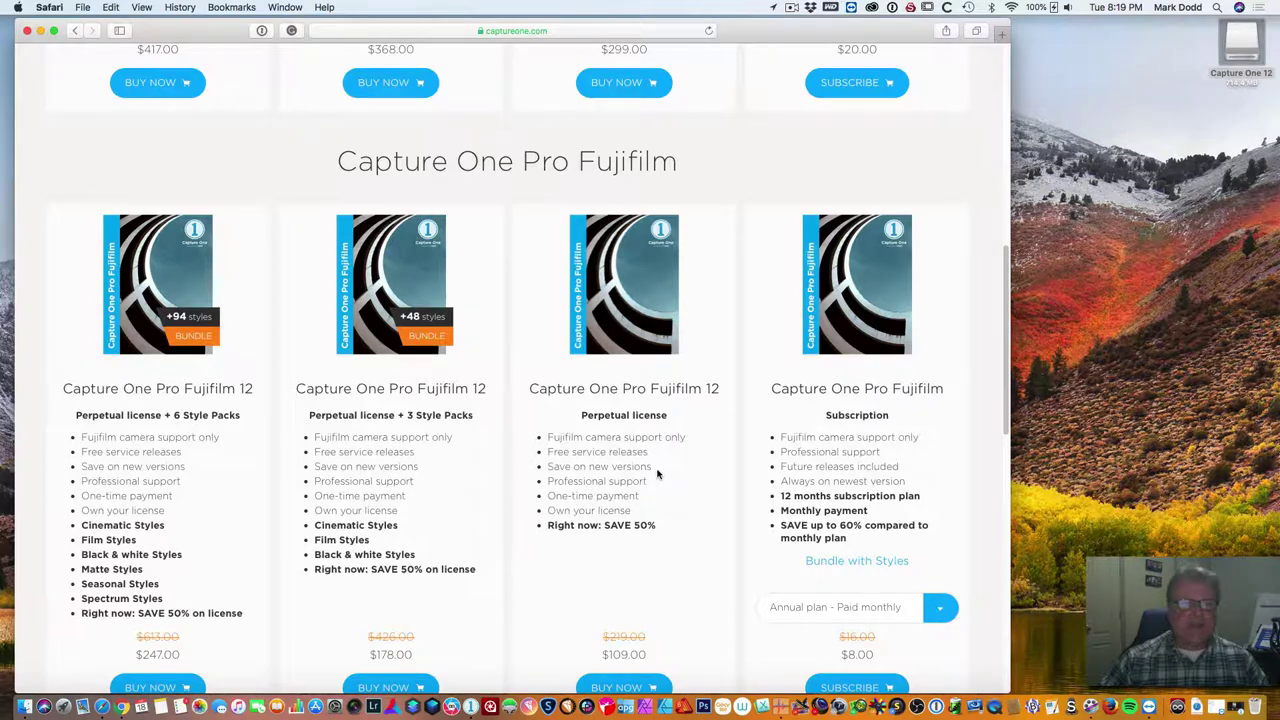
{"action": "scroll", "coordinate": [665, 474], "scroll_direction": "up", "scroll_amount": 5}
{"action": "scroll", "coordinate": [657, 474], "scroll_direction": "up", "scroll_amount": 7}
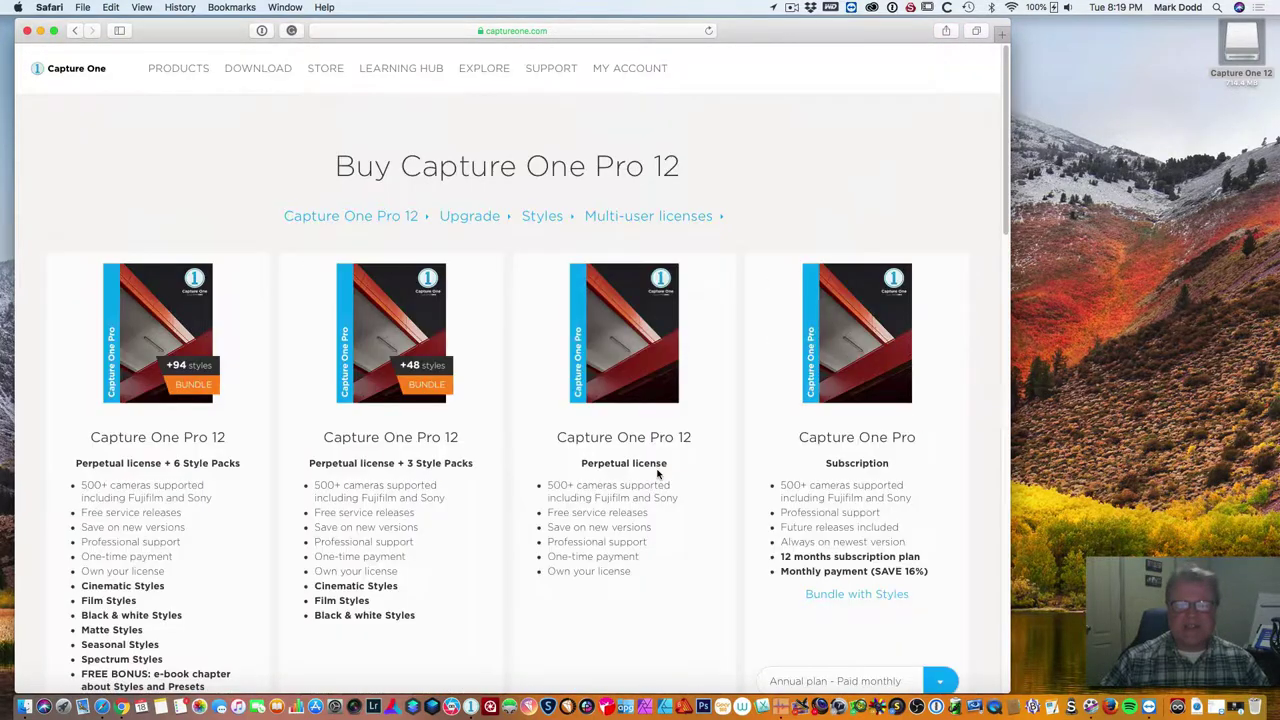